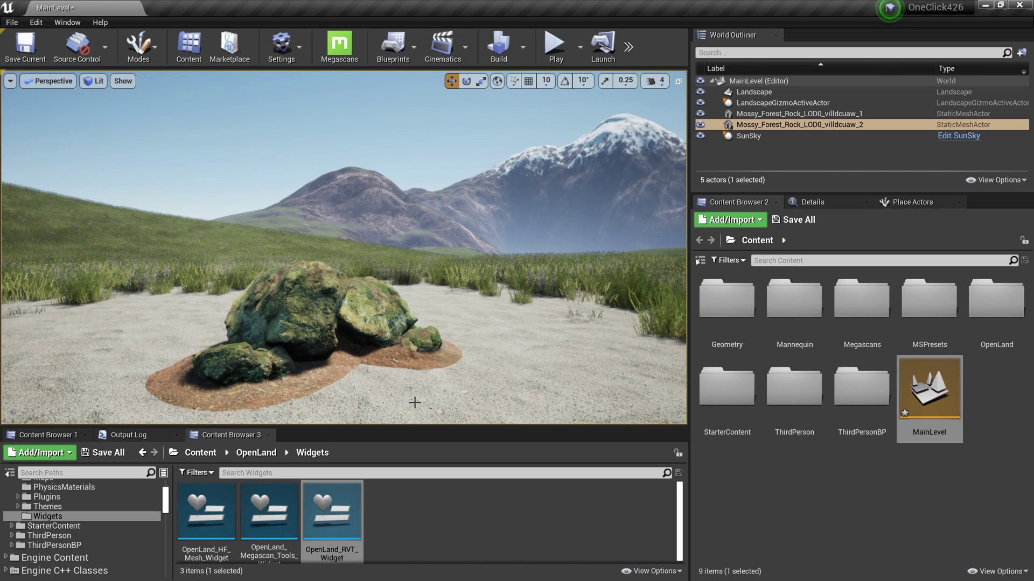
- Run the OpenLand_RVT_Widget utility and add RVT support to the level using Mossy_Forest_Rock_LOD0_villdcuaw_2 as the ground actor
key(f)
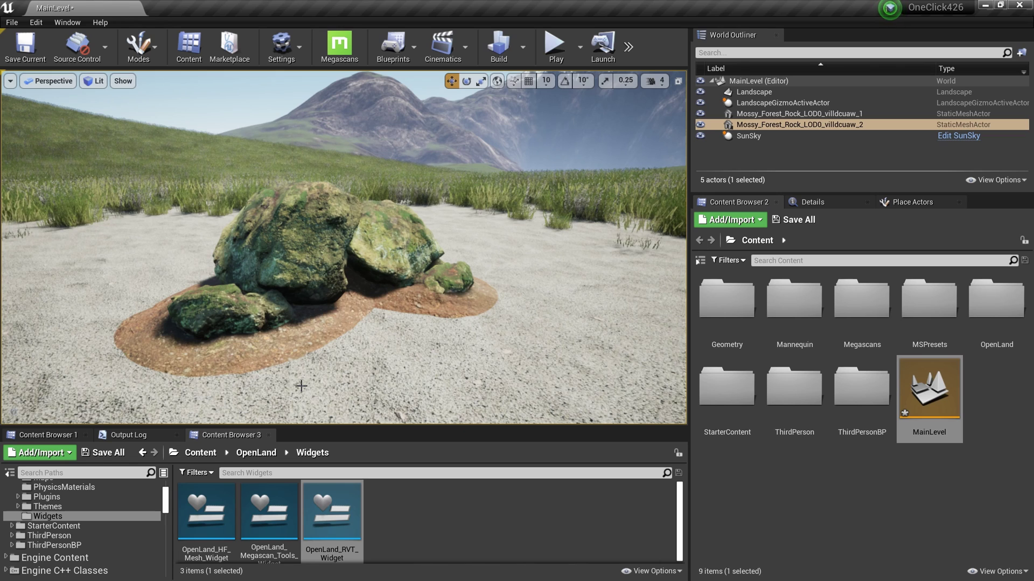
drag(375, 426, 375, 363)
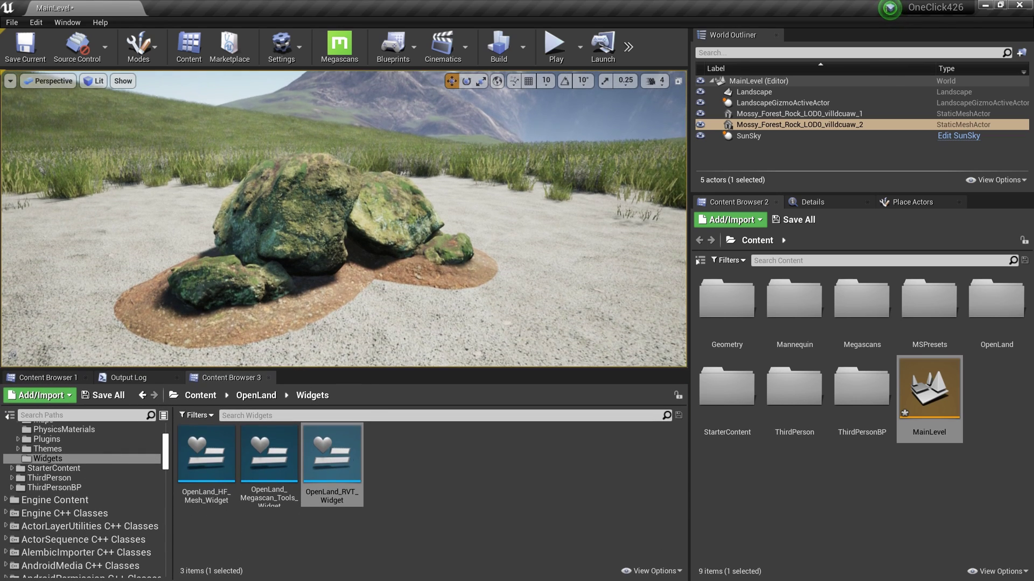
right_click(337, 462)
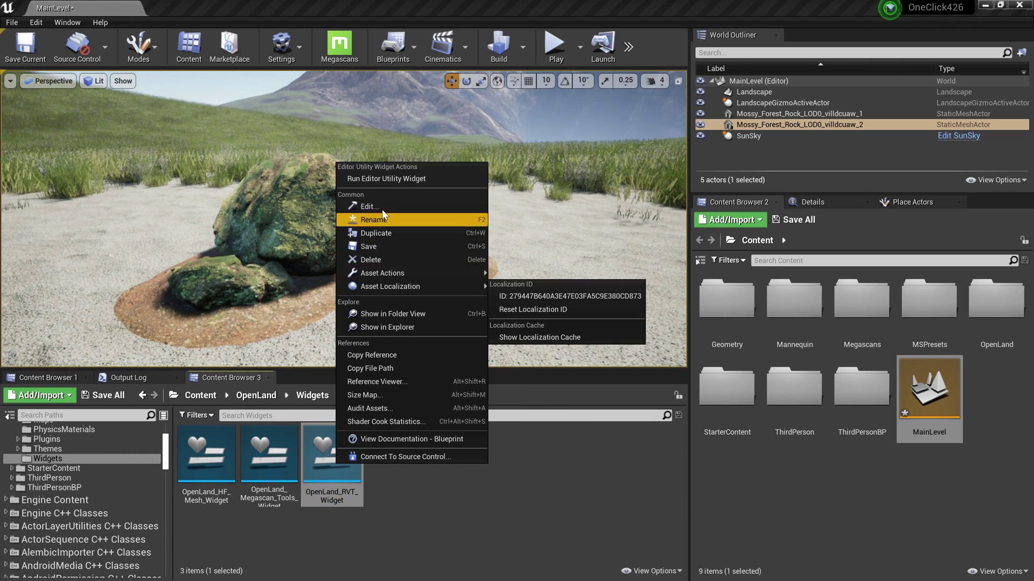
click(386, 178)
drag(457, 152, 527, 182)
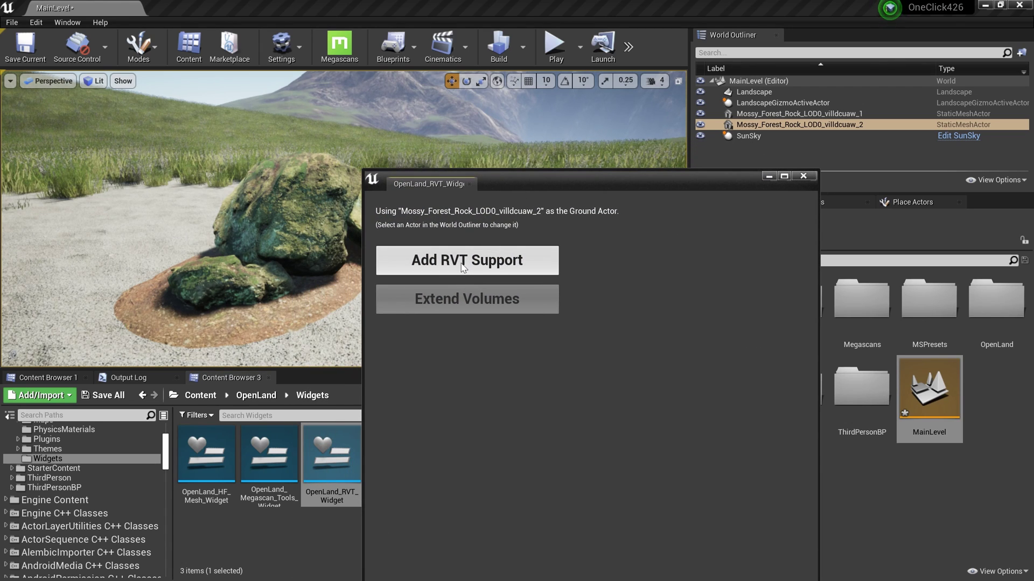
click(482, 264)
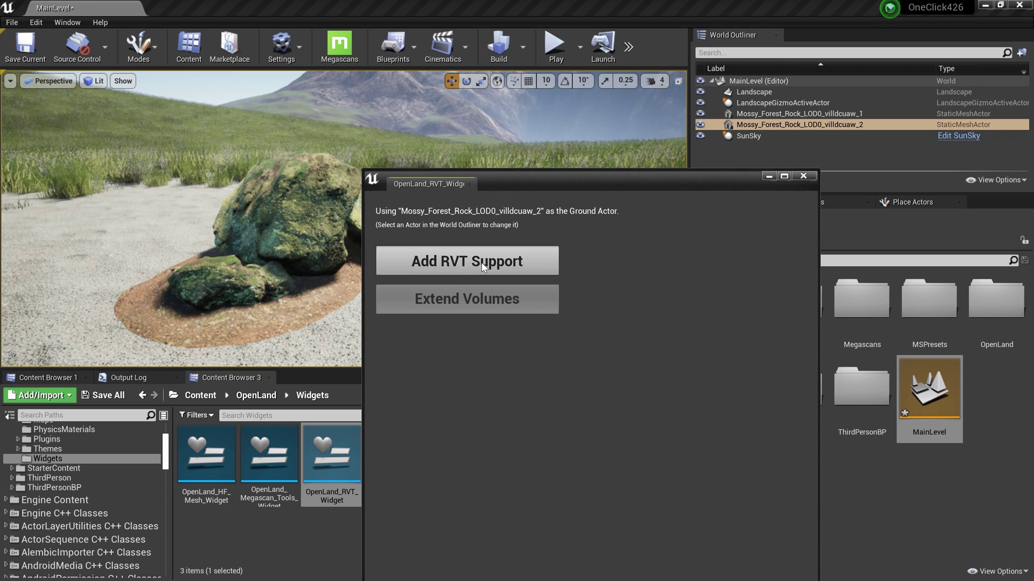
click(770, 176)
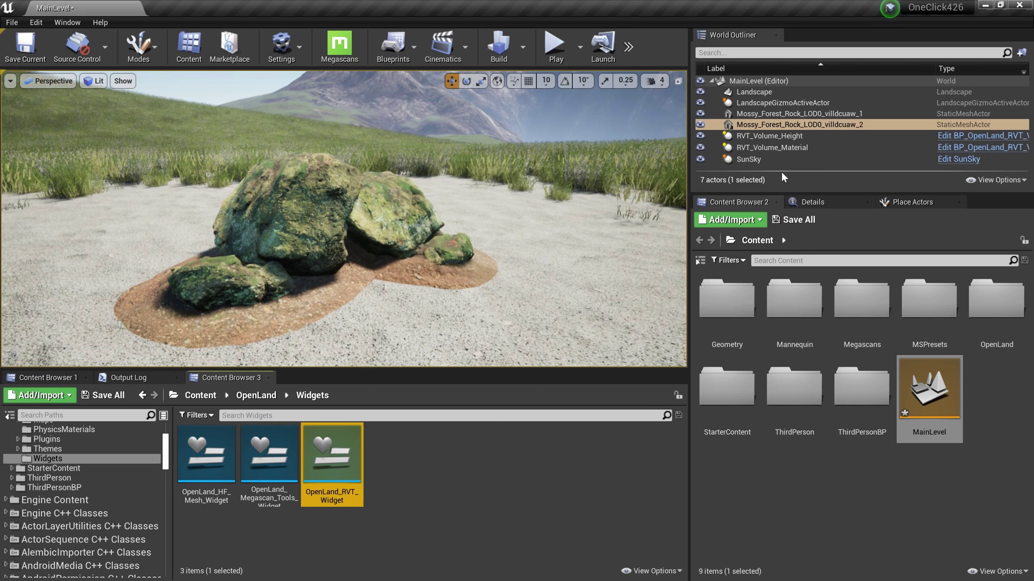
- Assign the RVT_OpenLand_Height virtual texture to RVT_Volume_Height and RVT_OpenLand_Material to RVT_Volume_Material
click(781, 135)
click(842, 202)
click(885, 455)
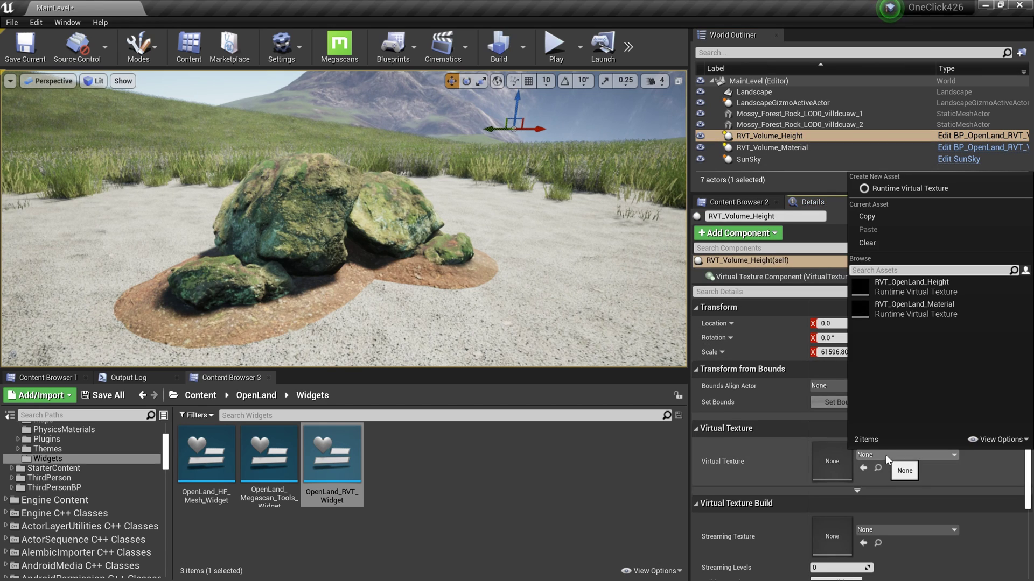
click(905, 285)
click(813, 147)
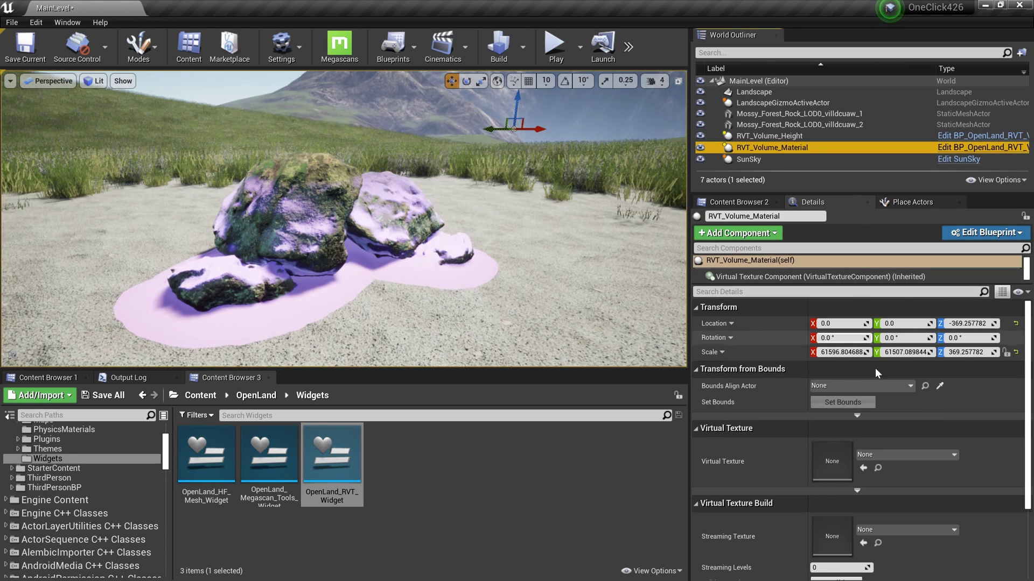
click(883, 457)
click(888, 313)
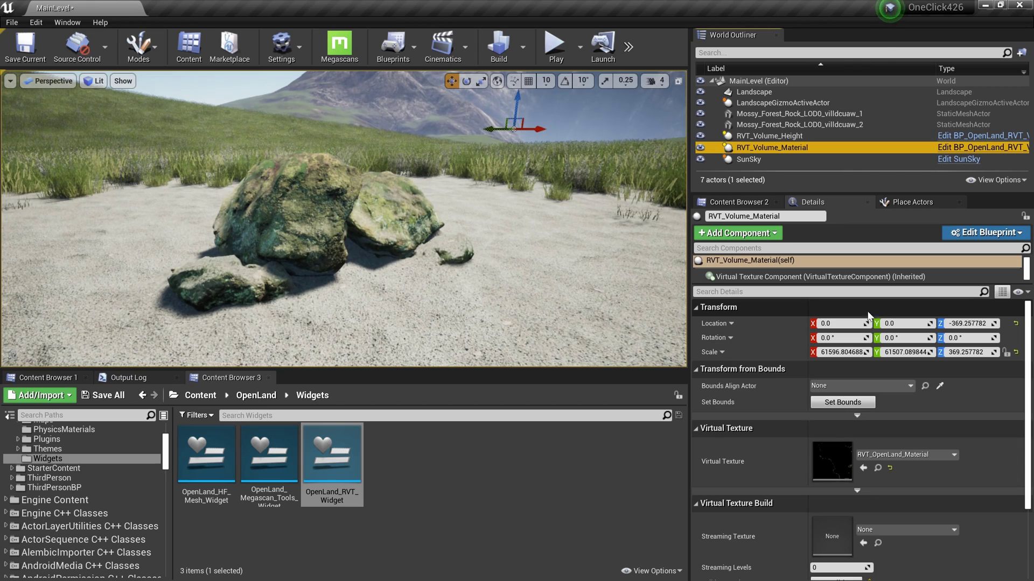
- Move Mossy_Forest_Rock_LOD0_villdcuaw_2 across the sand to check how its base blends with the landscape
scroll(573, 320, up, 4)
scroll(571, 318, down, 5)
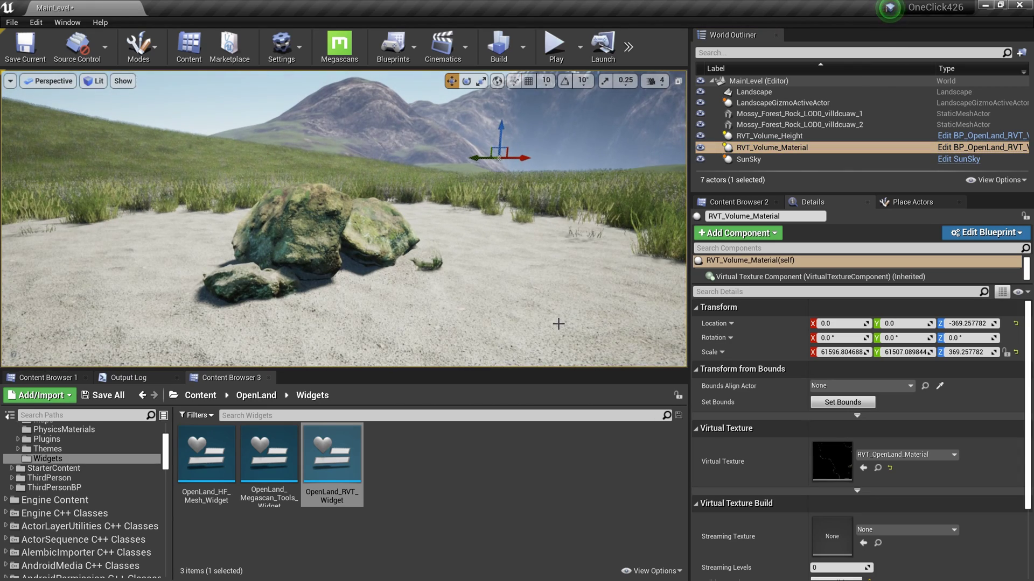
scroll(440, 223, down, 2)
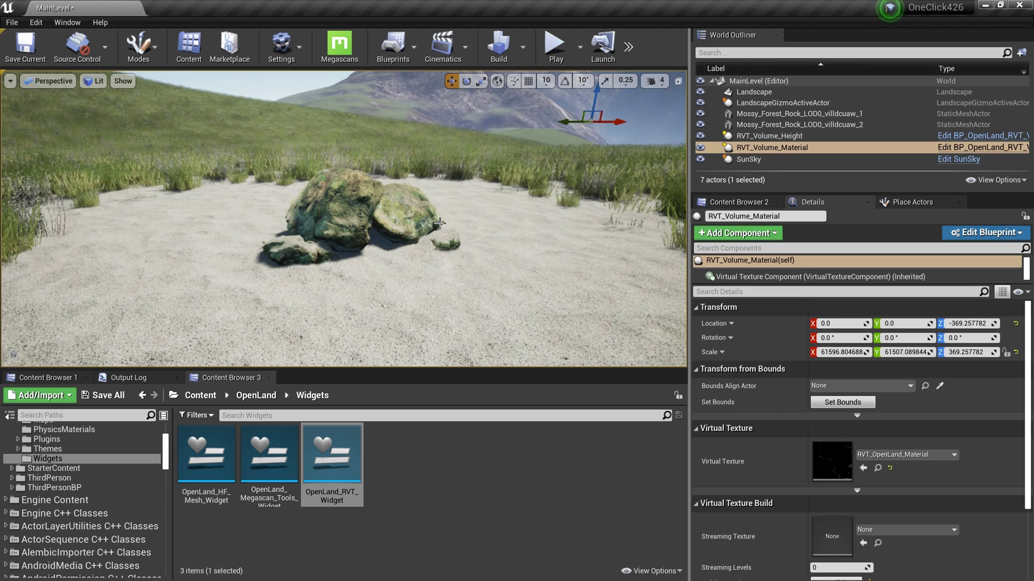
click(439, 223)
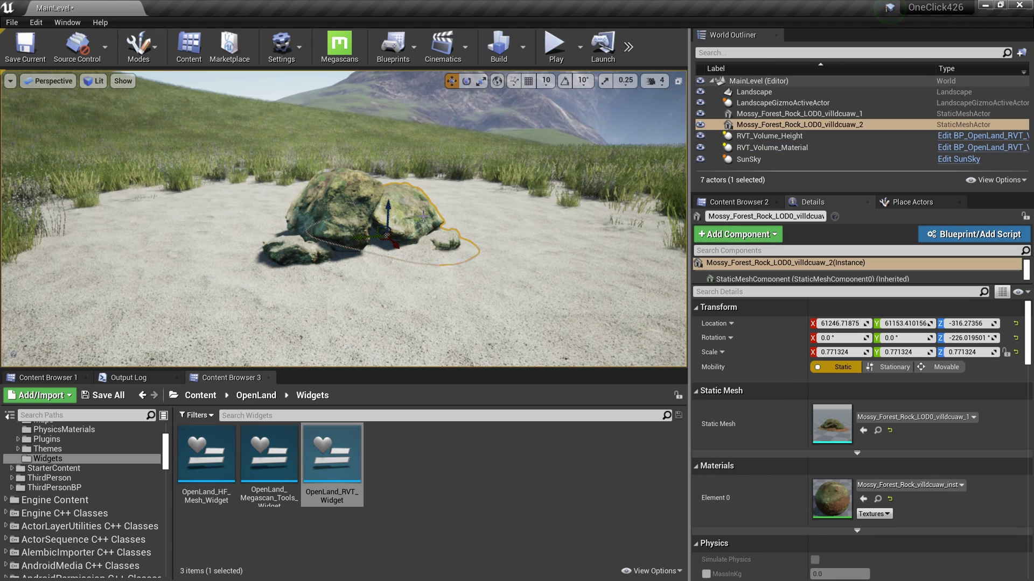
drag(381, 246, 410, 268)
scroll(459, 333, up, 3)
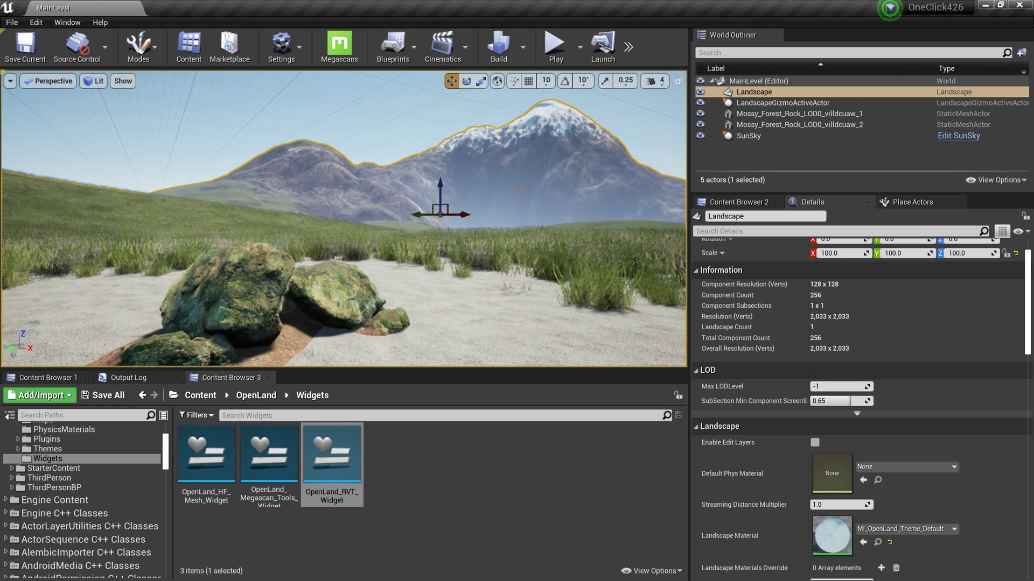
- Open the project settings and search them for the virtual texture options
mouse_move(524, 229)
right_down()
mouse_move(474, 270)
mouse_move(525, 229)
right_up()
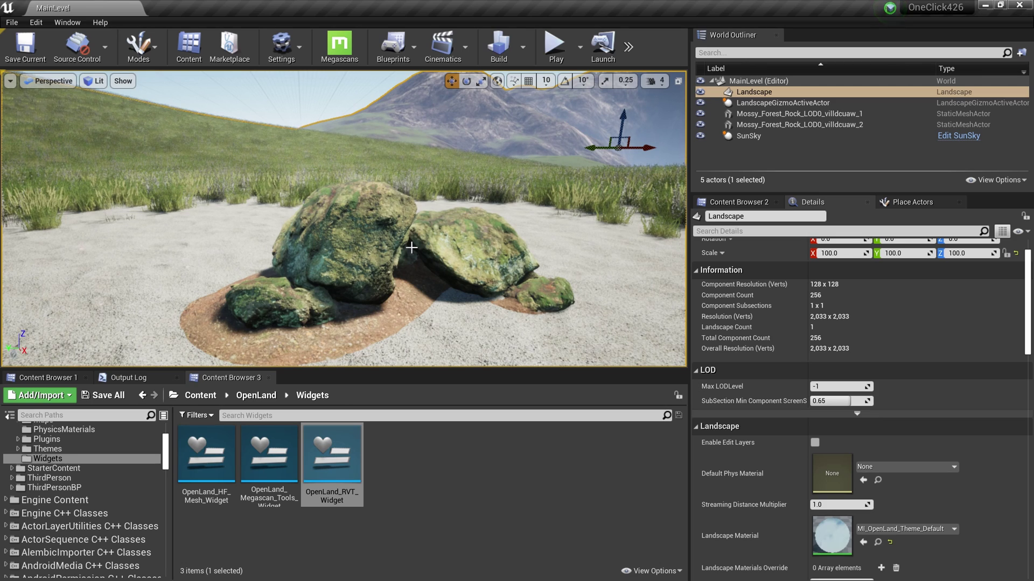
click(216, 97)
click(40, 23)
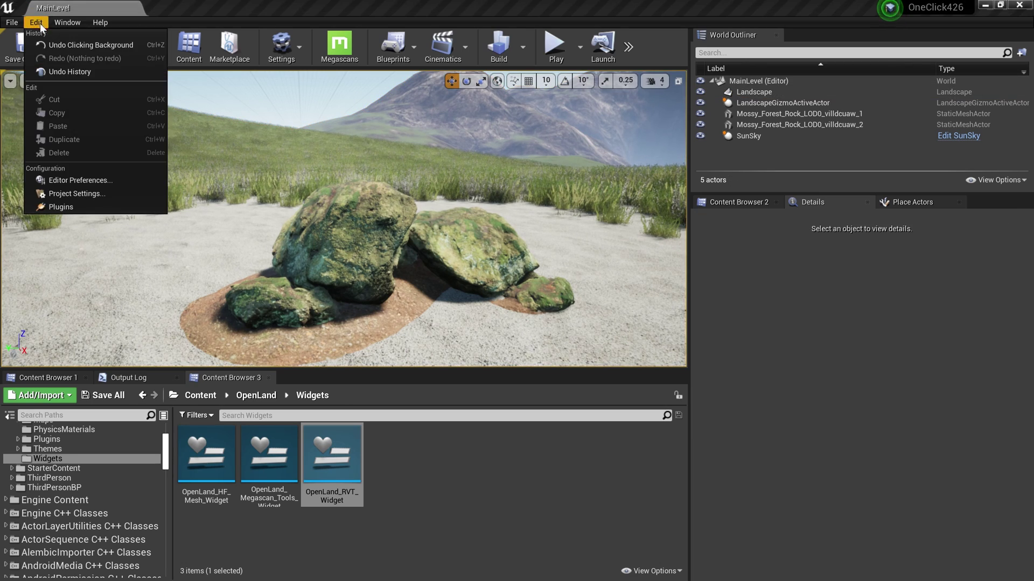
click(78, 194)
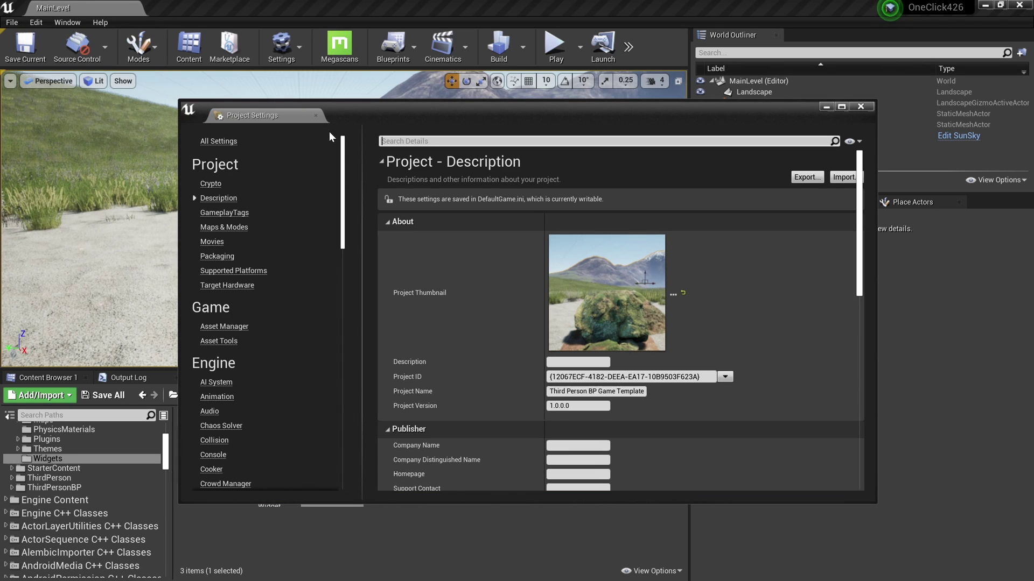
text(virtual tex)
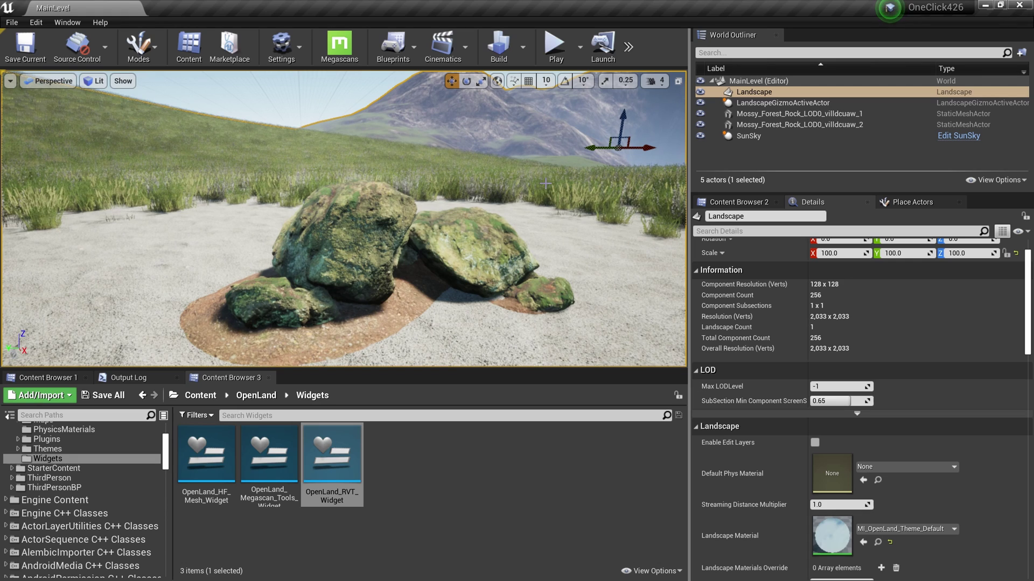
- Open the material instance of Mossy_Forest_Rock_LOD0_villdcuaw_1 and, from it, the parent material MS_DefaultMaterial_Fuzzy
click(477, 251)
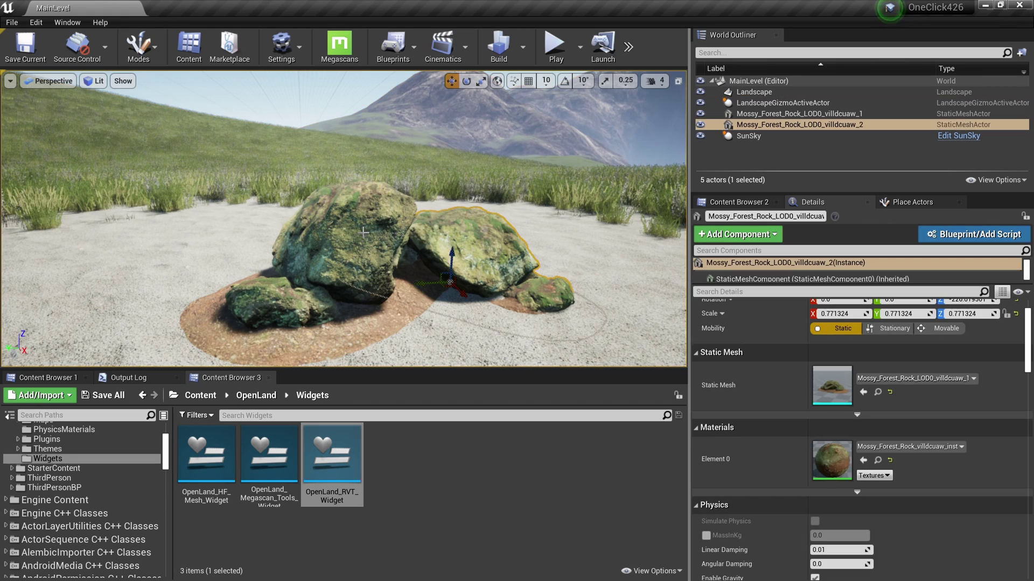
click(363, 232)
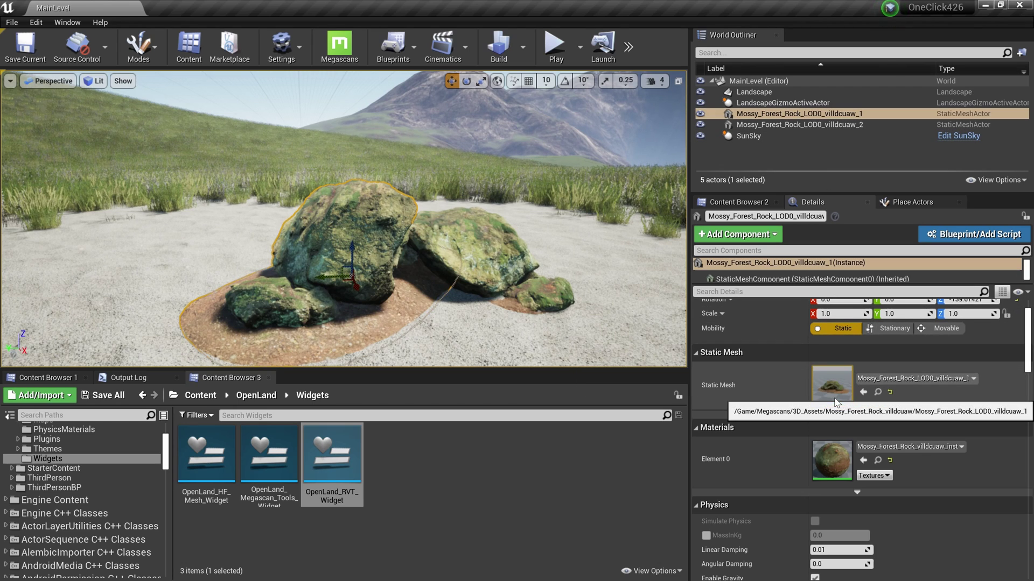
double_click(837, 459)
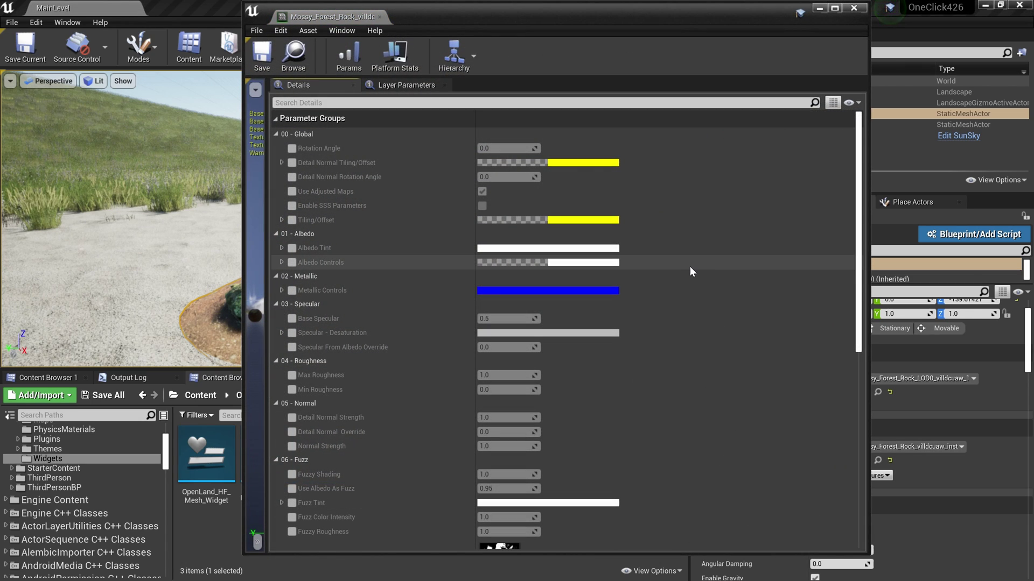
drag(858, 209, 881, 469)
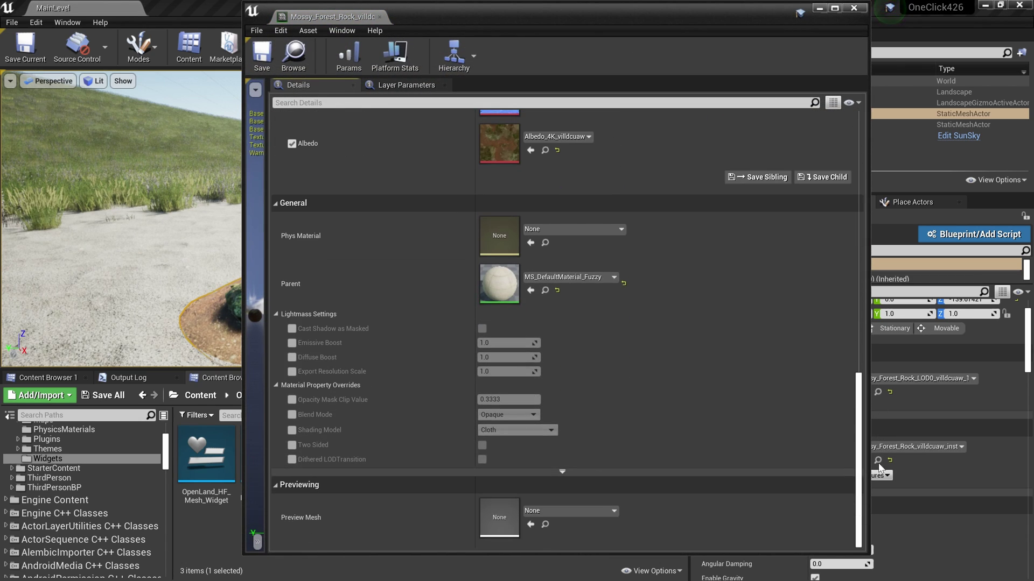
double_click(496, 293)
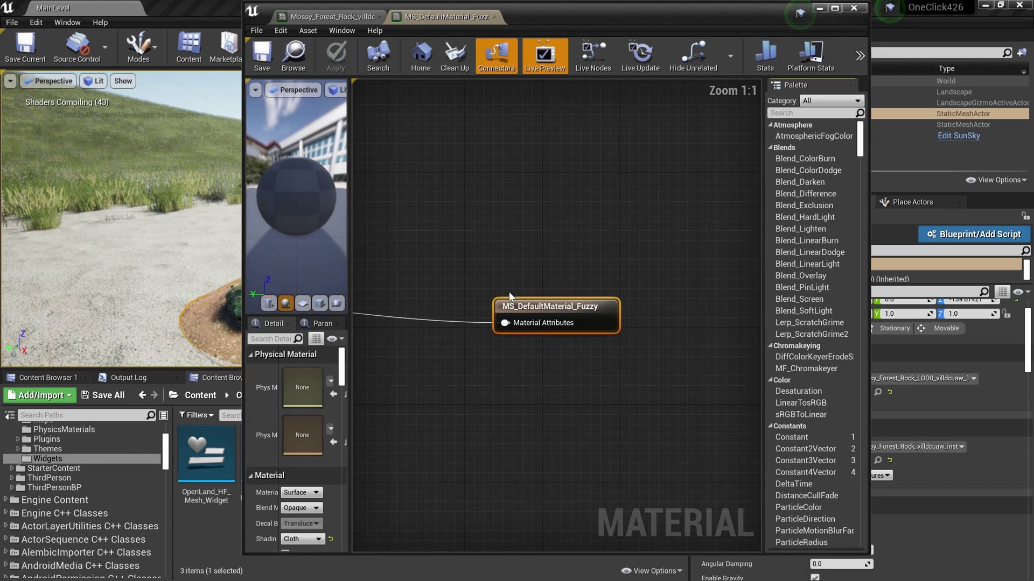
- Add a Use_OpenLand_RVT_Tools node to the material graph, below the wire between MF_Fuzz and the material output
scroll(595, 330, down, 7)
scroll(561, 332, up, 4)
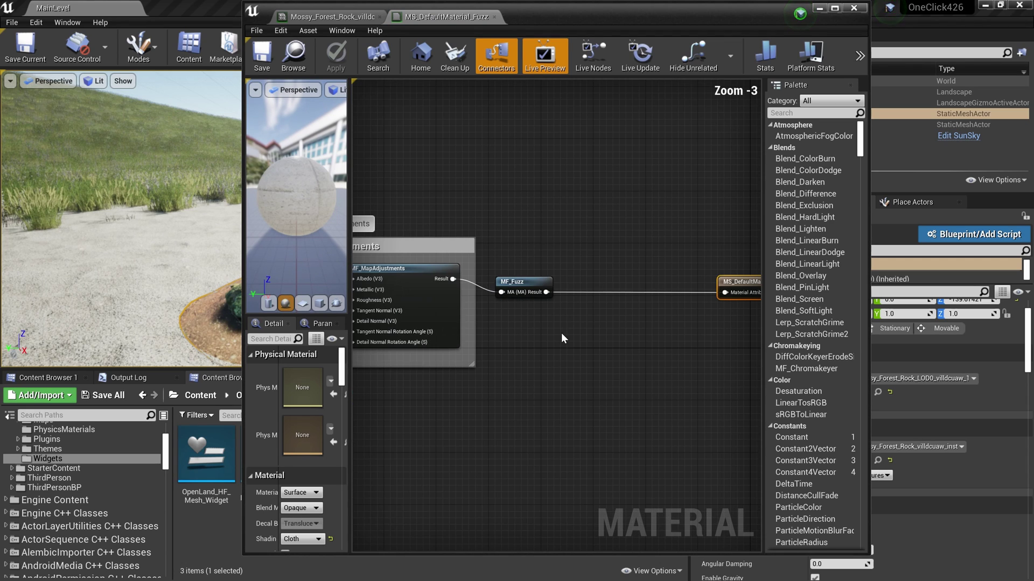
right_drag(693, 309, 601, 311)
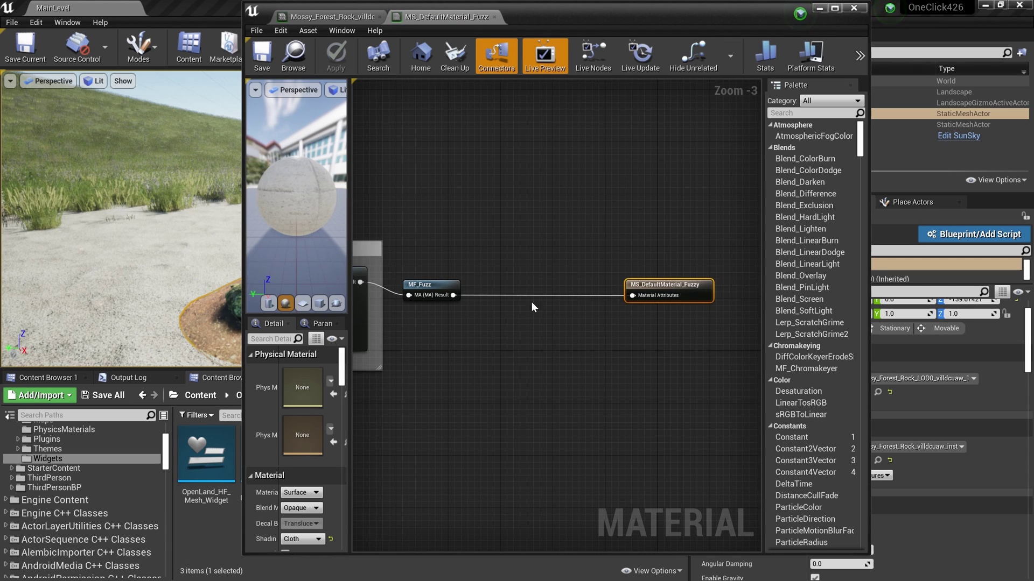
scroll(531, 302, up, 2)
click(560, 199)
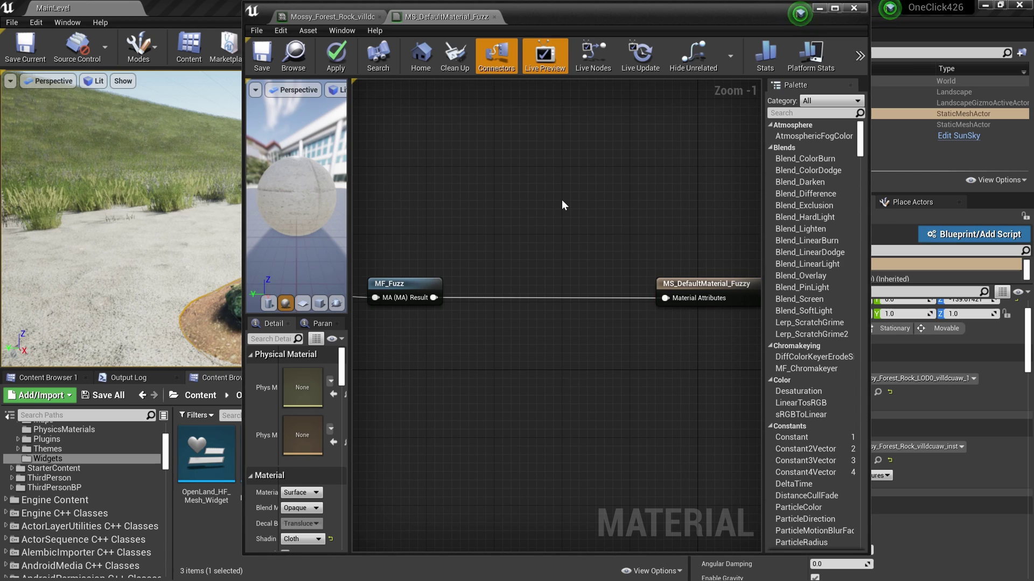
right_click(540, 202)
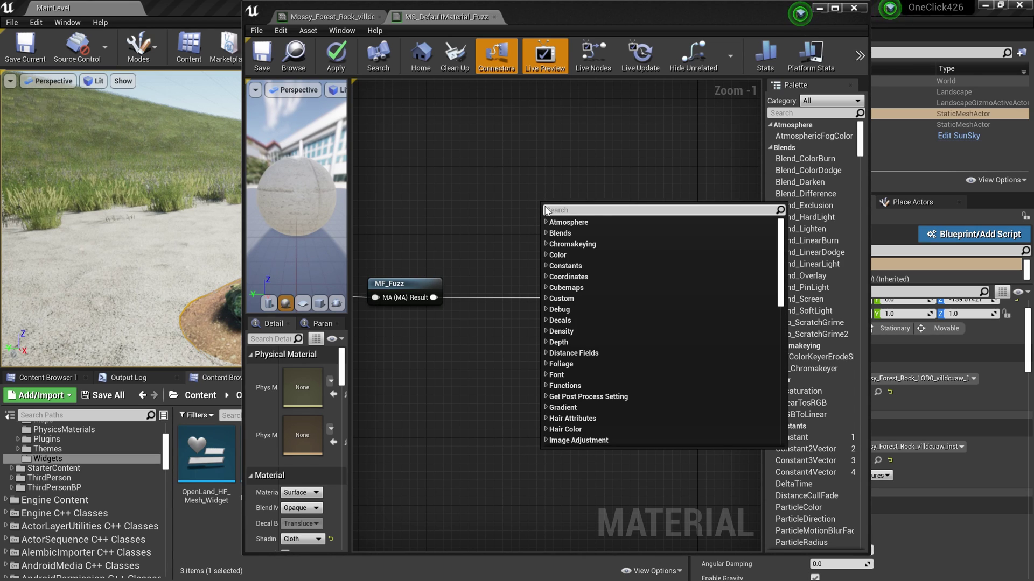
text(Use Ope)
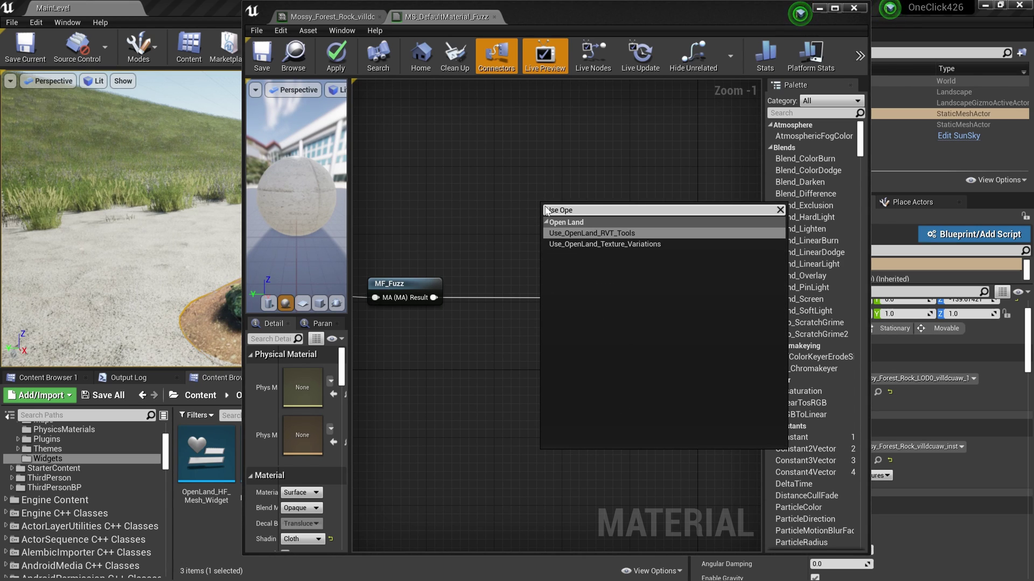
click(592, 235)
drag(597, 209, 547, 340)
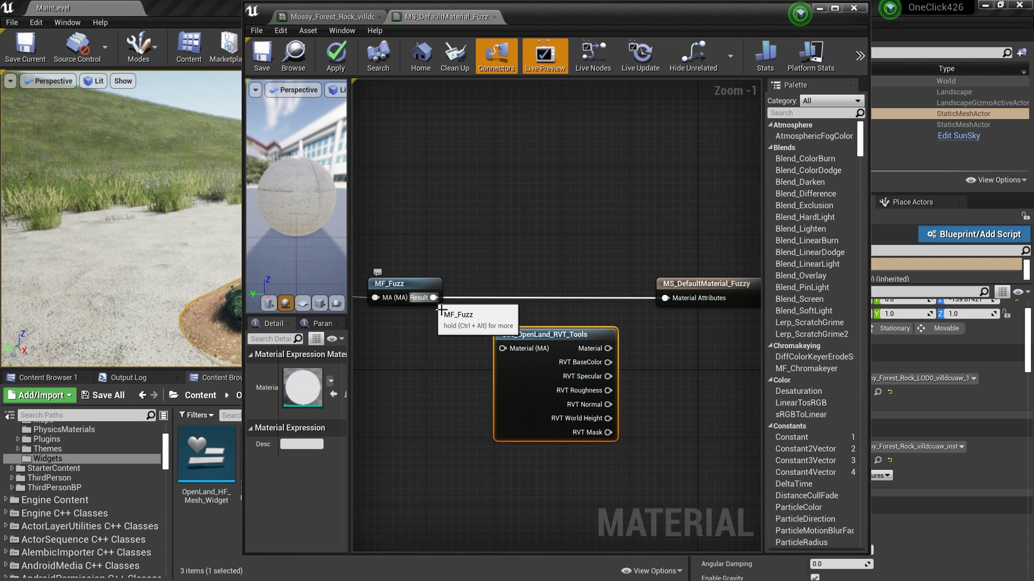
- Route the MF_Fuzz result through Use_OpenLand_RVT_Tools into the Material Attributes input, then save and close the material
drag(436, 302, 505, 350)
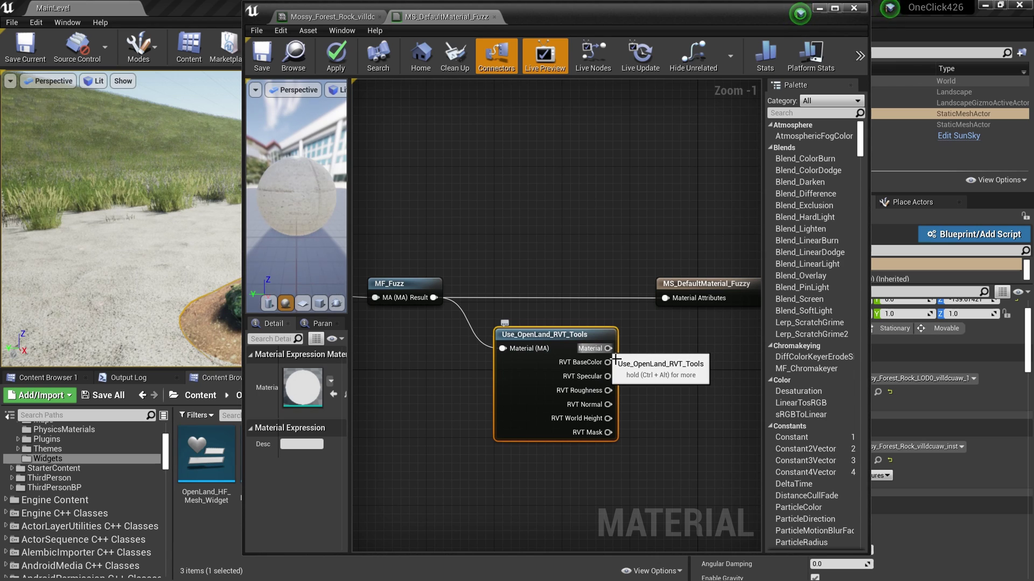
drag(608, 348, 670, 298)
drag(543, 334, 544, 284)
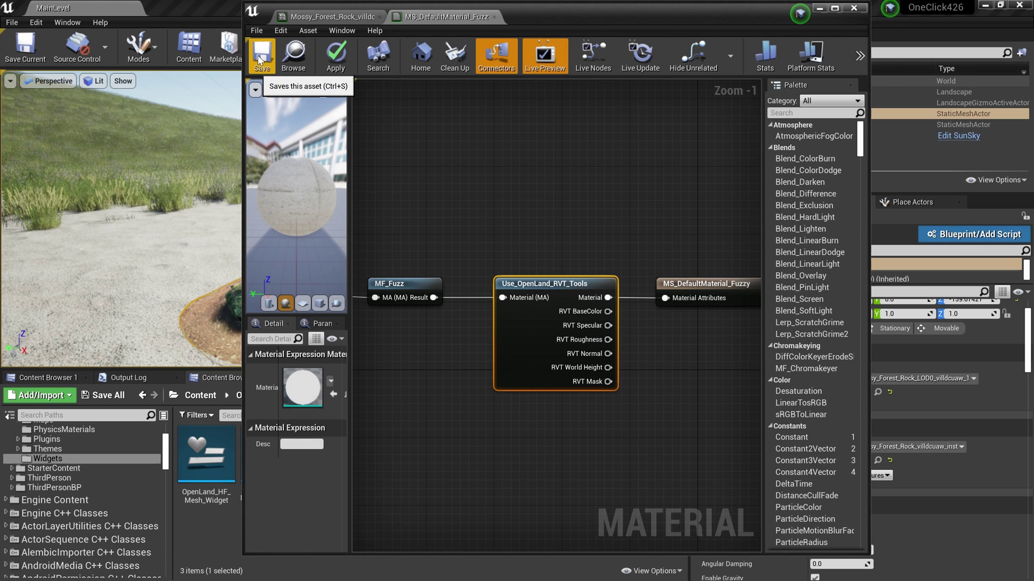
click(261, 55)
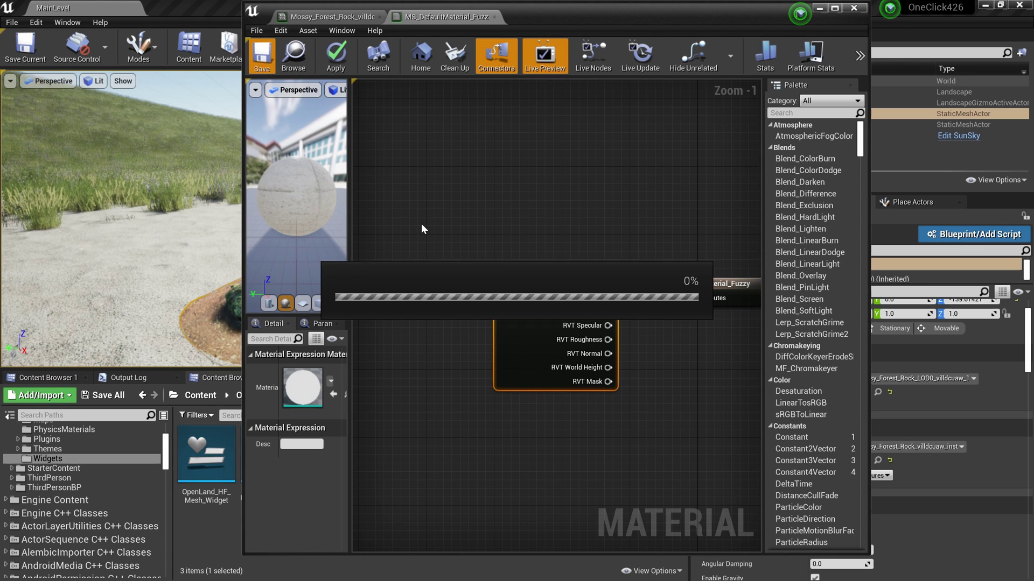
click(495, 17)
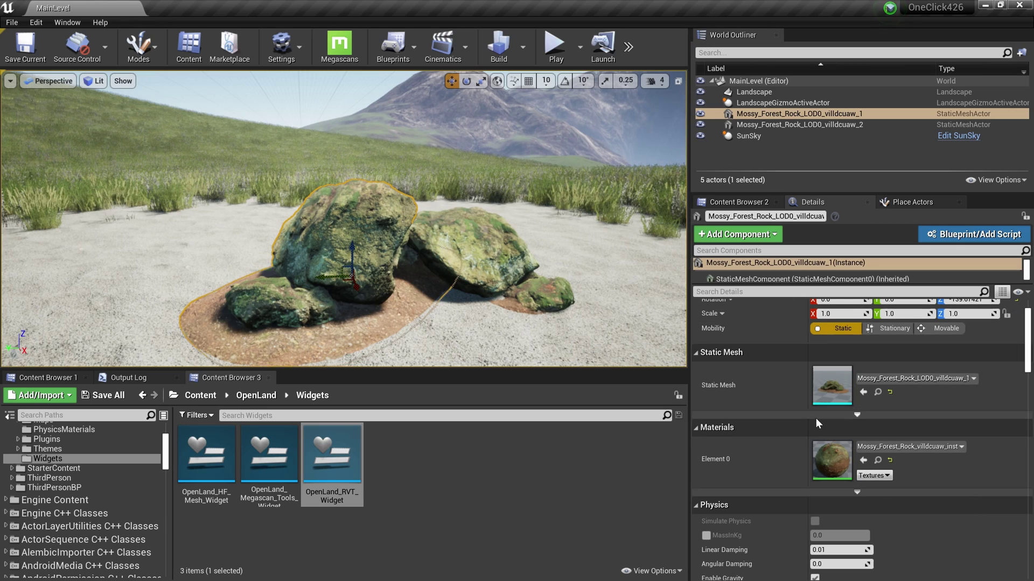
- Reopen the mossy rock's material instance and override Enable RVT Blending to on
double_click(832, 460)
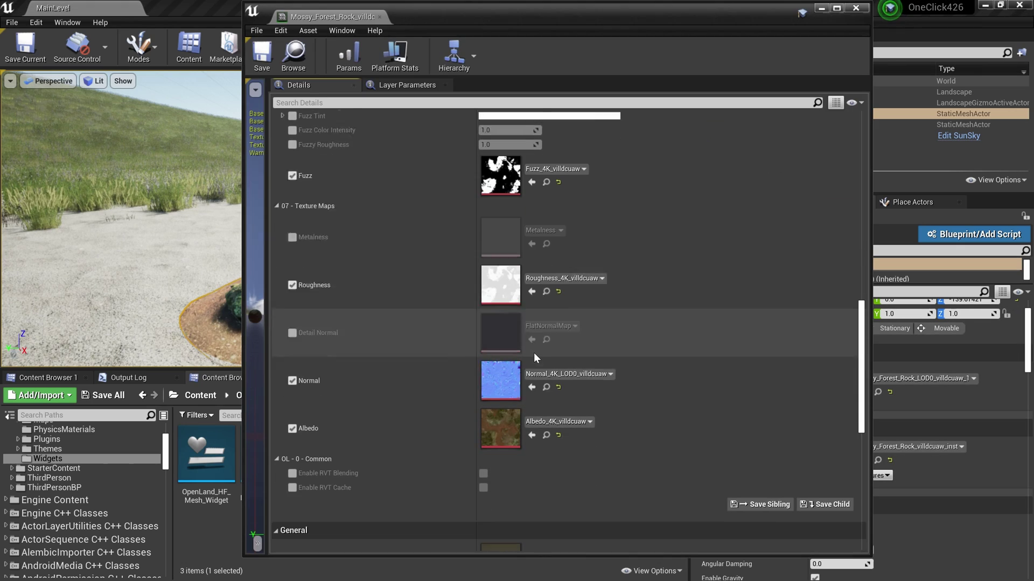
scroll(534, 353, down, 1)
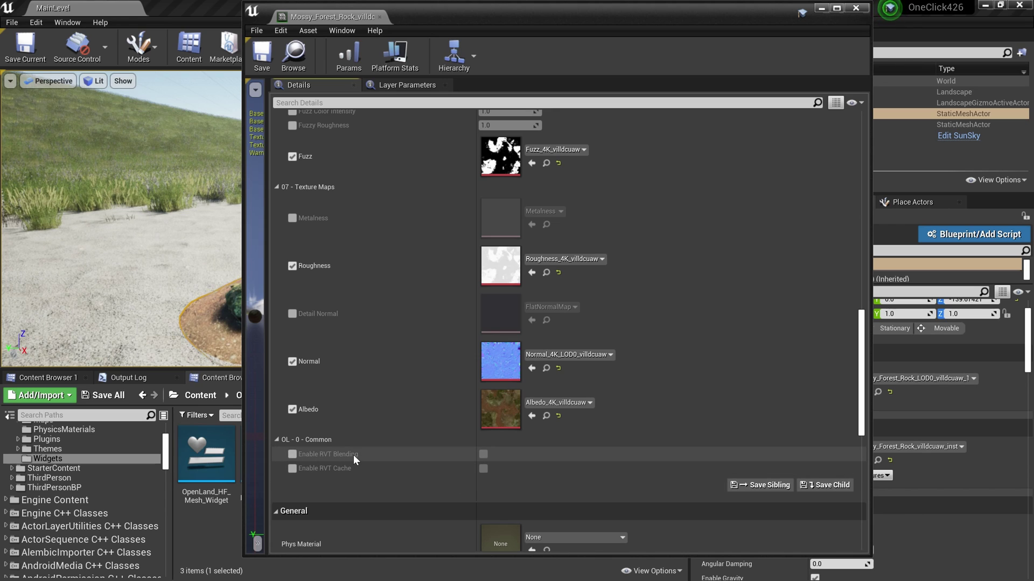
click(292, 454)
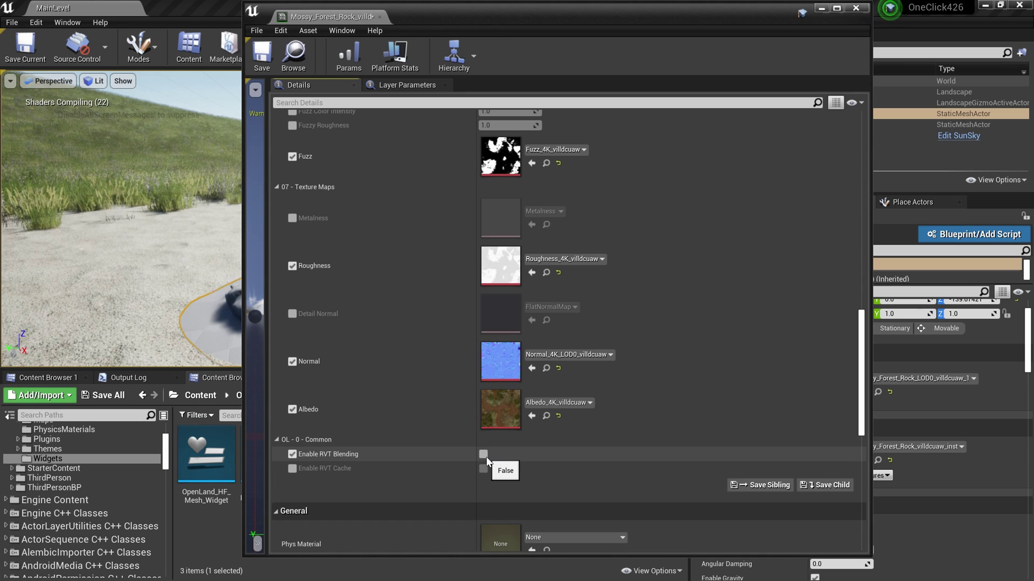
click(483, 454)
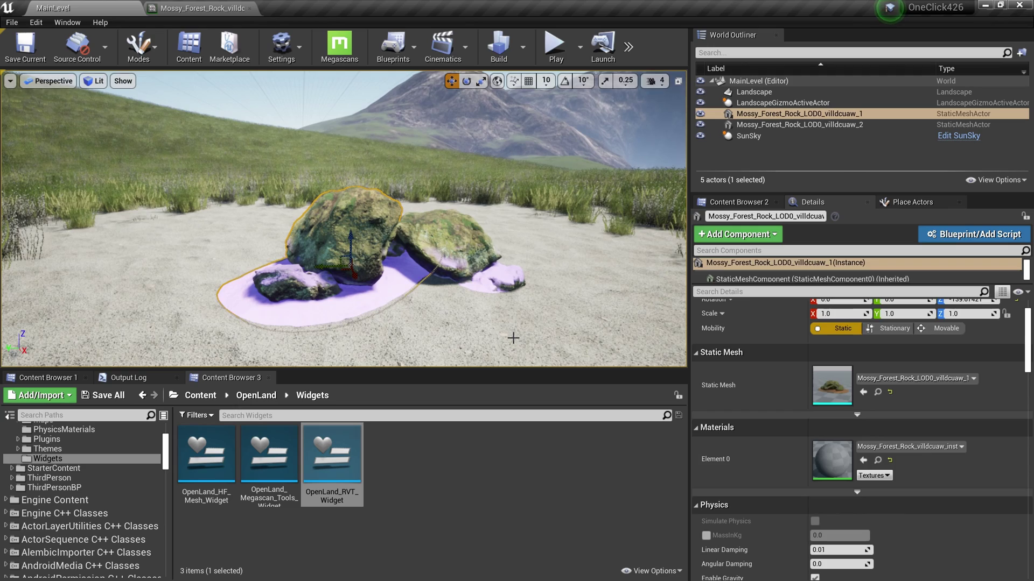
- Return to the level and run the editor utility widget OpenLand_RVT_Widget from the OpenLand/Widgets folder
click(512, 337)
scroll(496, 330, up, 3)
scroll(467, 356, down, 2)
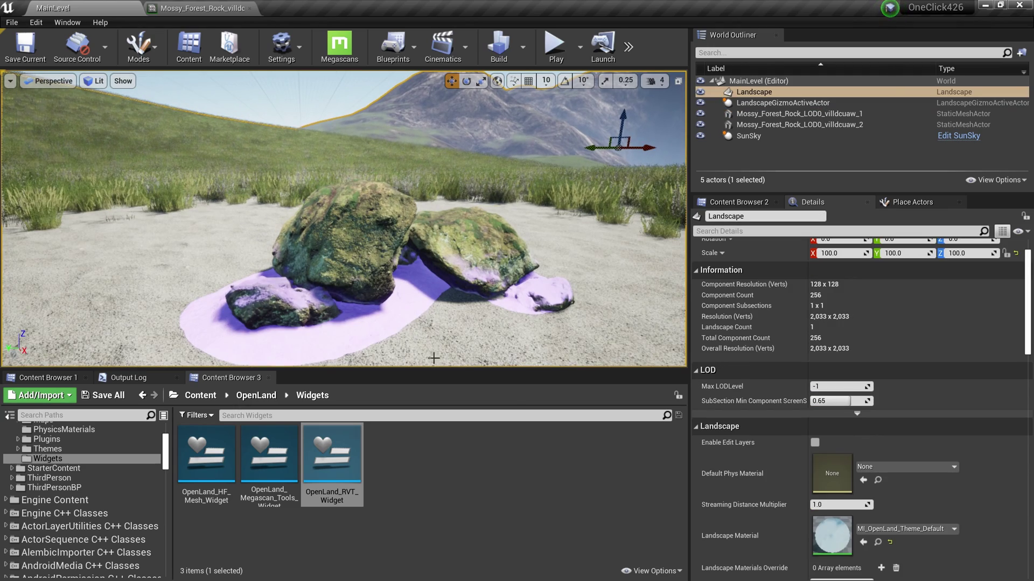
right_drag(409, 344, 536, 354)
key(a)
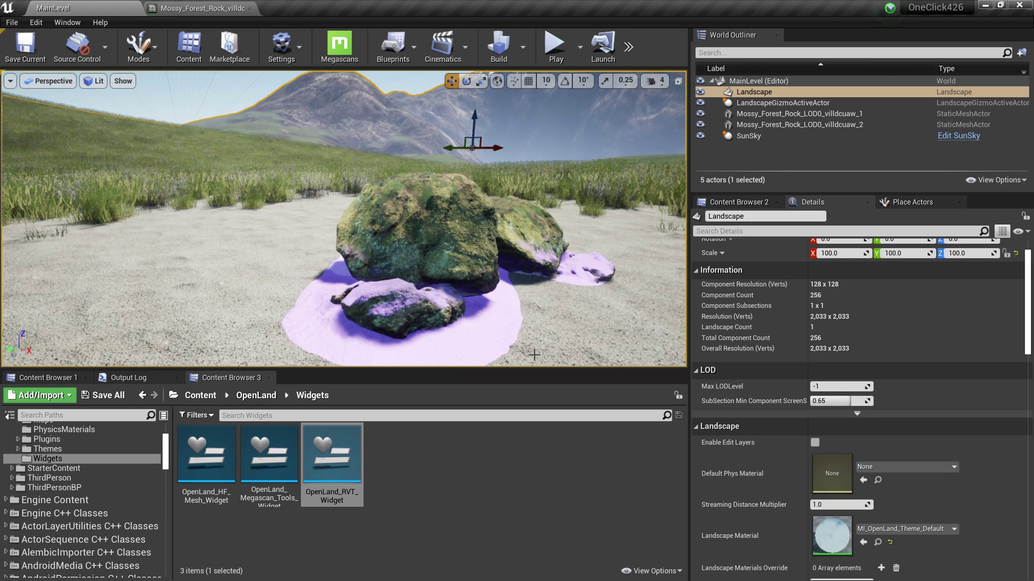
click(200, 395)
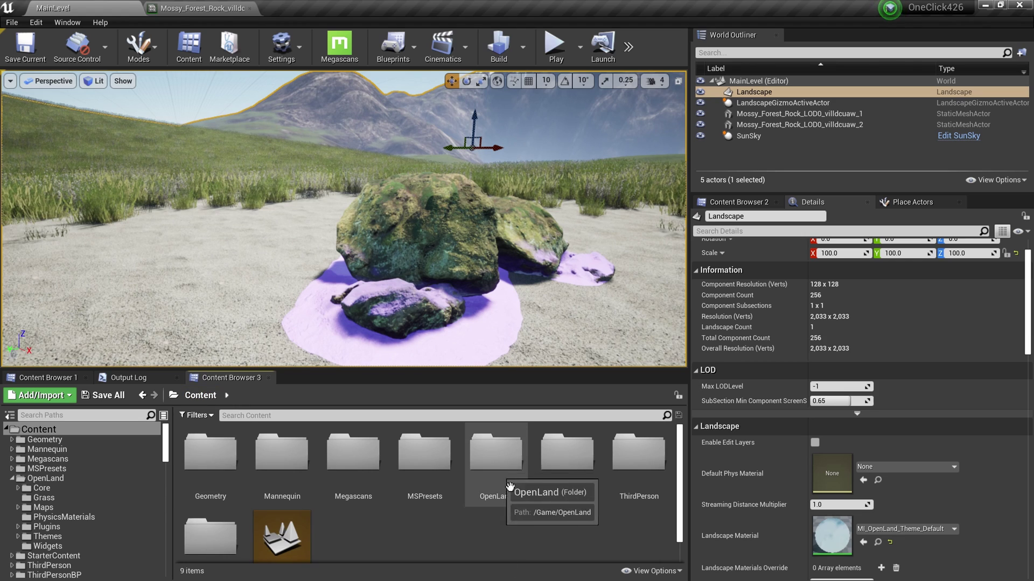
double_click(492, 452)
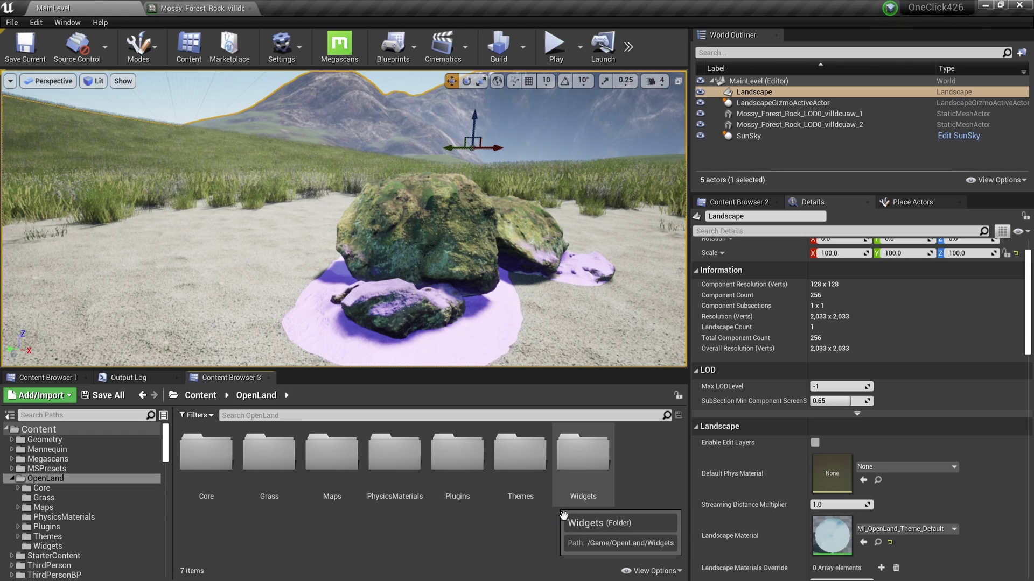
double_click(587, 460)
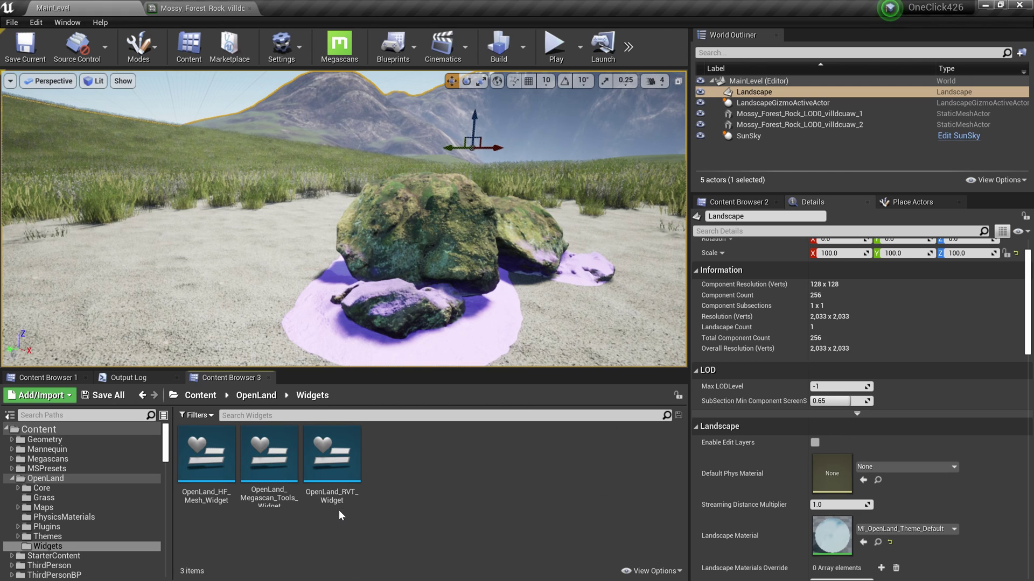
right_click(343, 487)
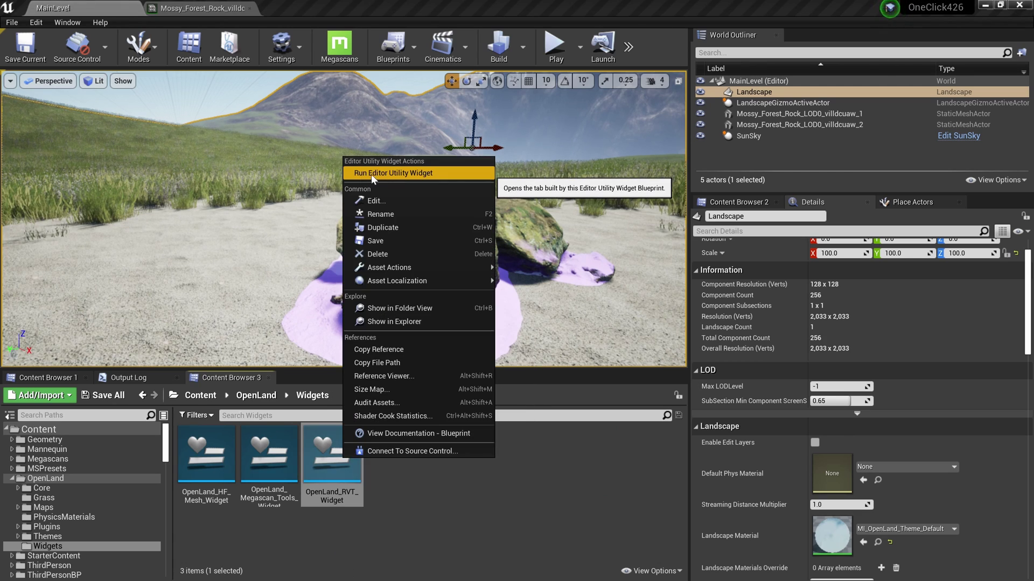
click(409, 175)
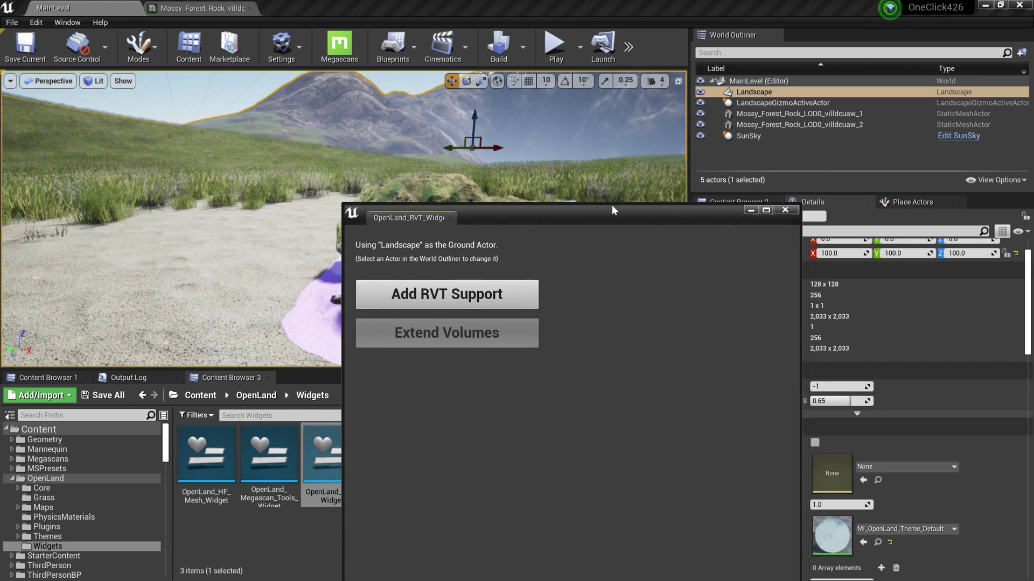
- Add RVT support to the level with the Landscape actor as the ground actor, and move the widget window clear of the actor details
click(744, 92)
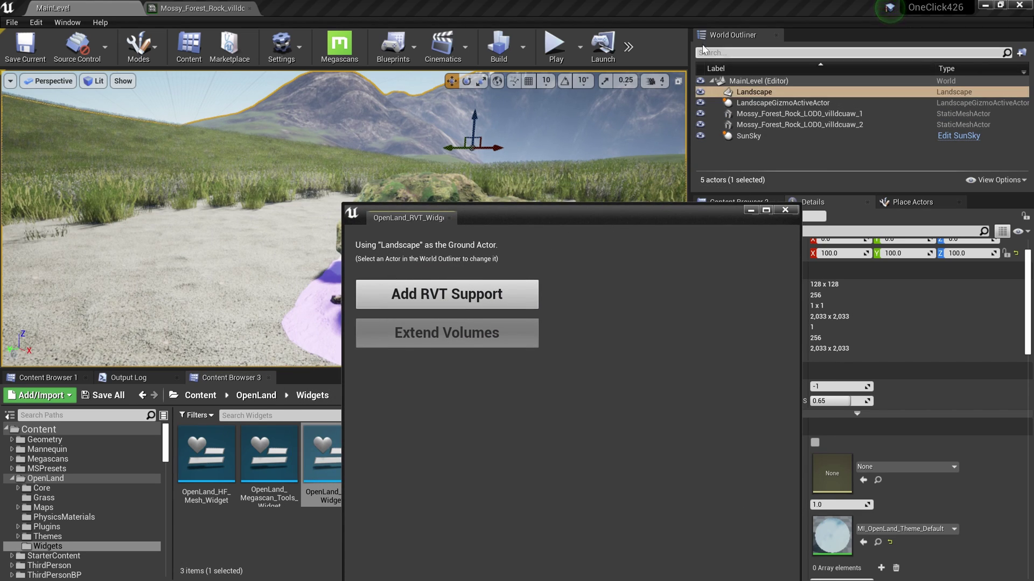
click(740, 95)
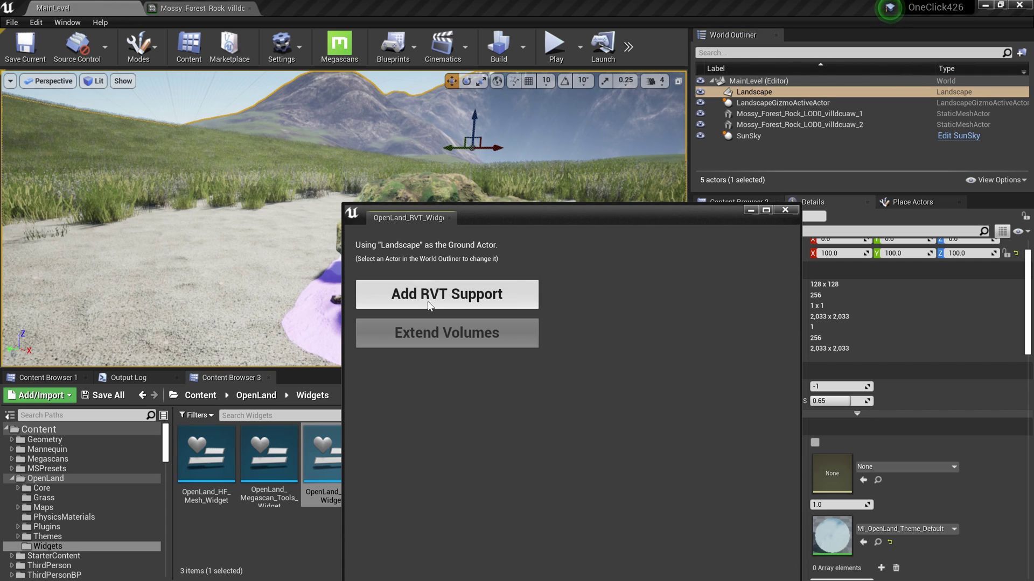
click(482, 302)
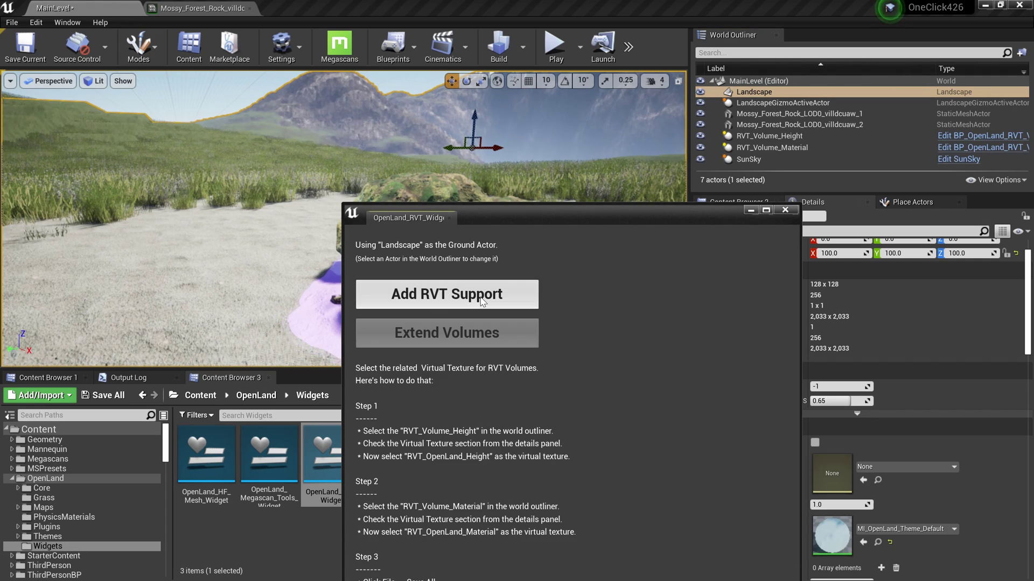
drag(562, 218, 381, 220)
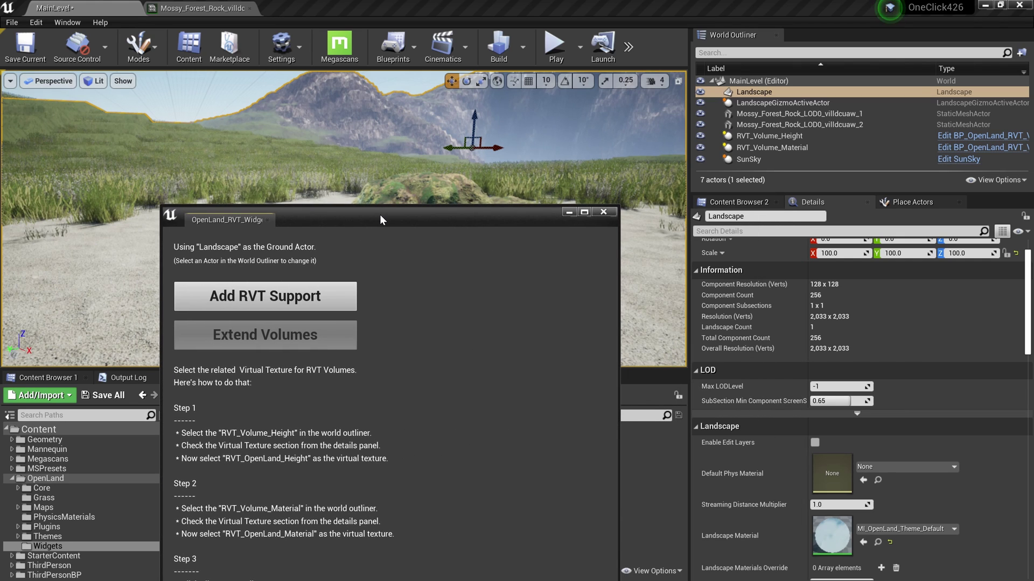
- Assign RVT_OpenLand_Height as the virtual texture of the RVT_Volume_Height actor
double_click(769, 136)
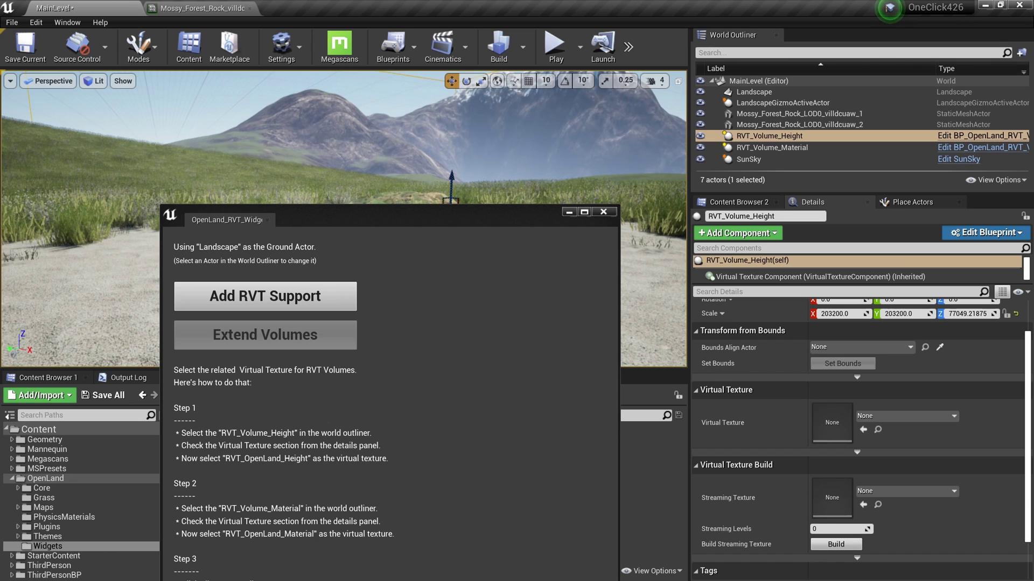
drag(501, 225, 515, 149)
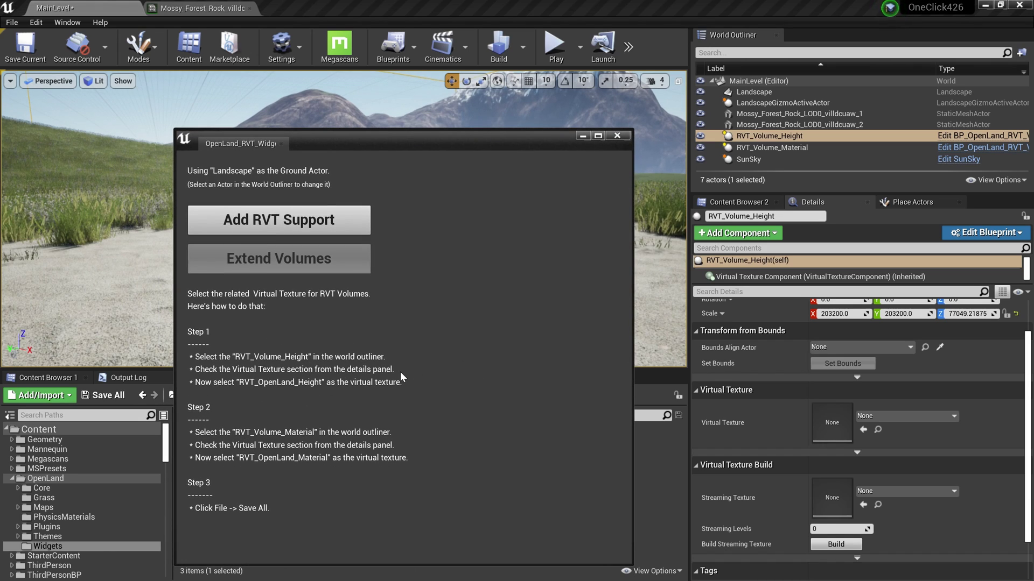
click(776, 137)
scroll(829, 390, up, 2)
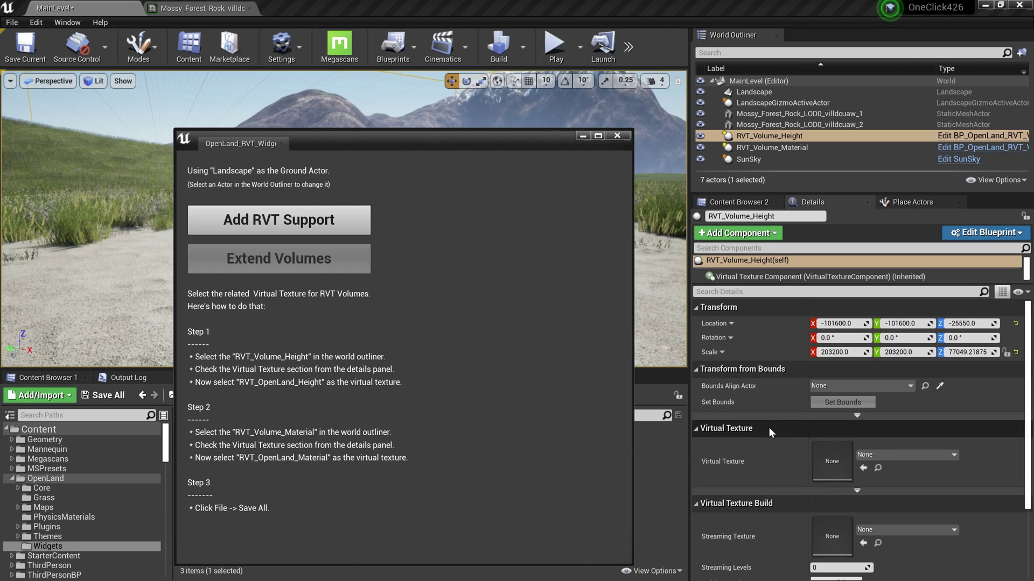
click(890, 454)
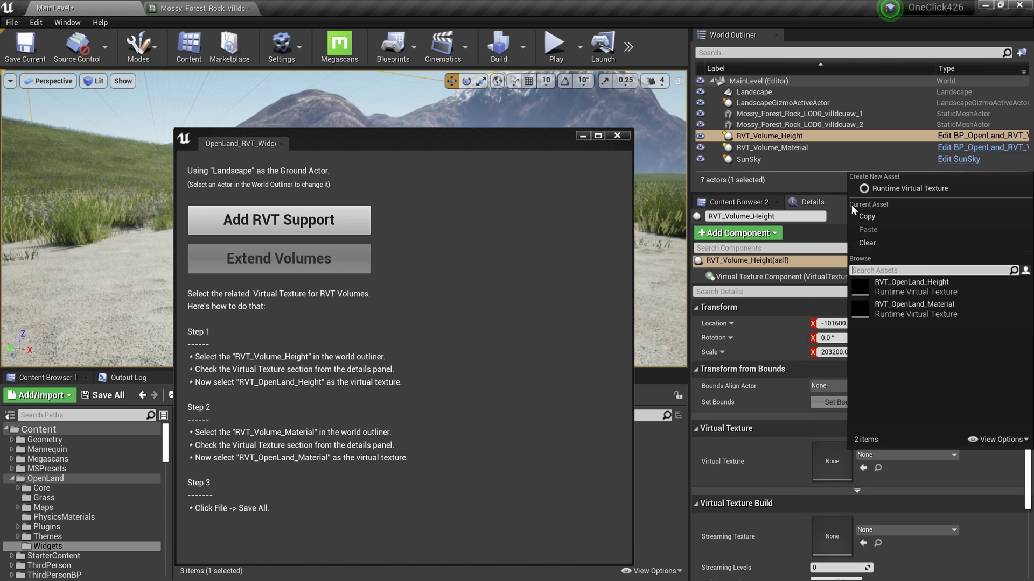
click(921, 293)
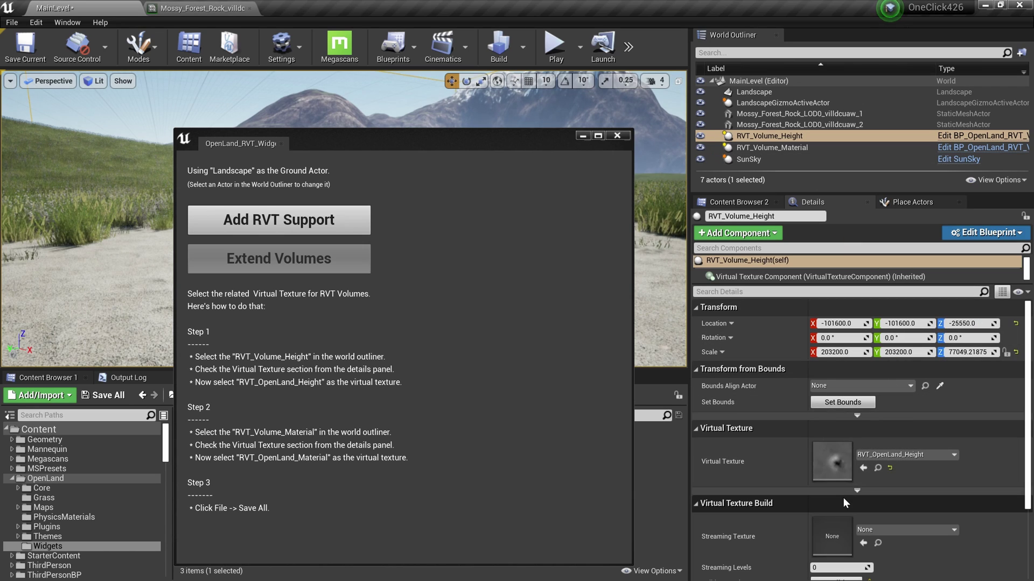
- Assign RVT_OpenLand_Material as the virtual texture of the RVT_Volume_Material actor
click(781, 148)
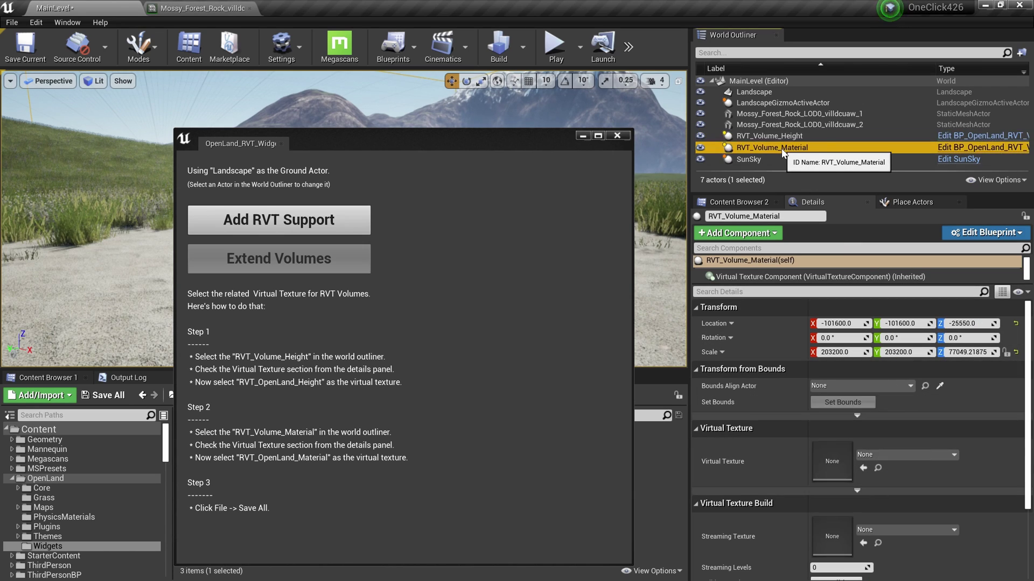
click(909, 459)
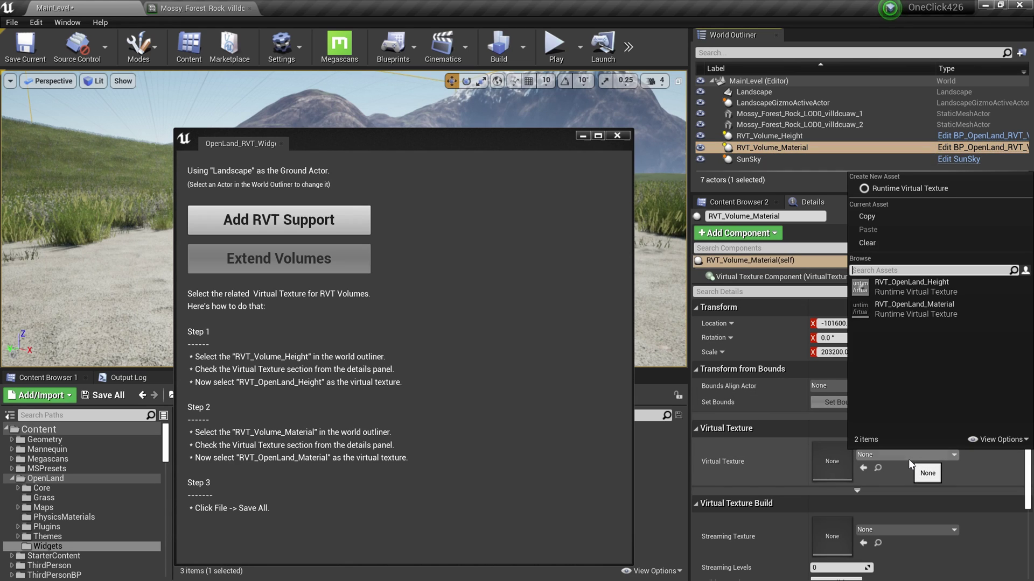
click(909, 313)
- Save everything in the project and close the RVT widget window
click(12, 23)
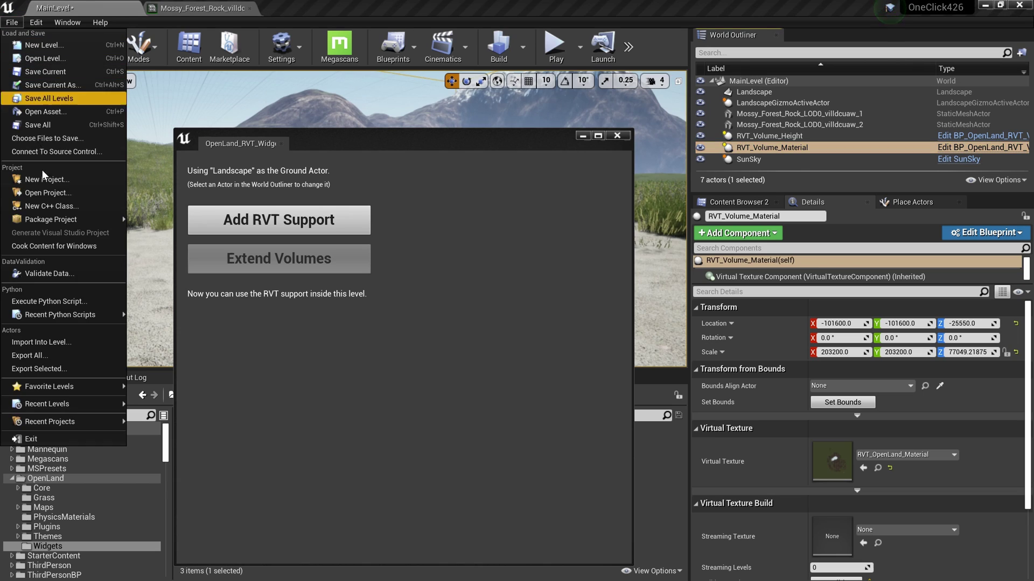
click(57, 128)
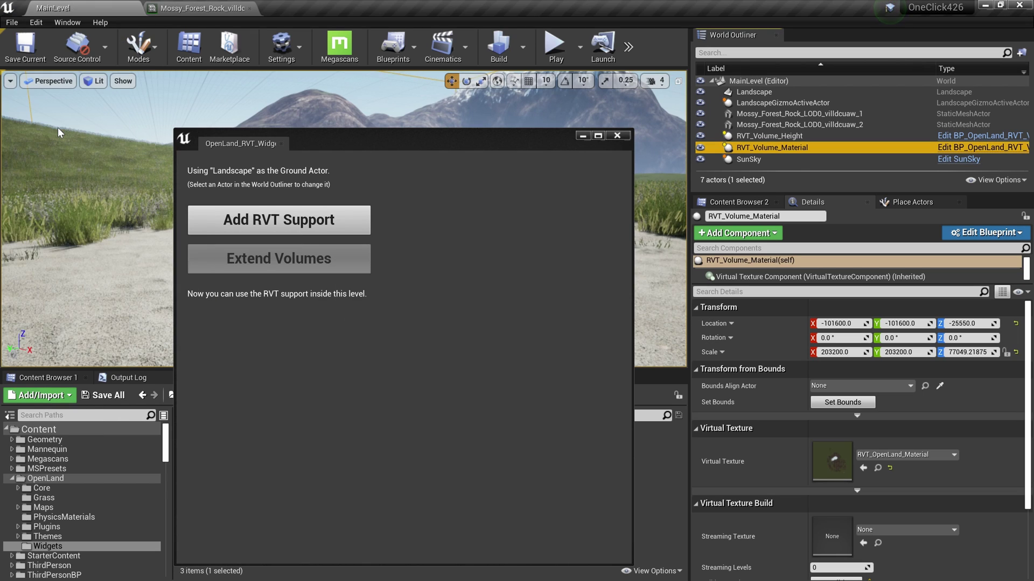
click(616, 135)
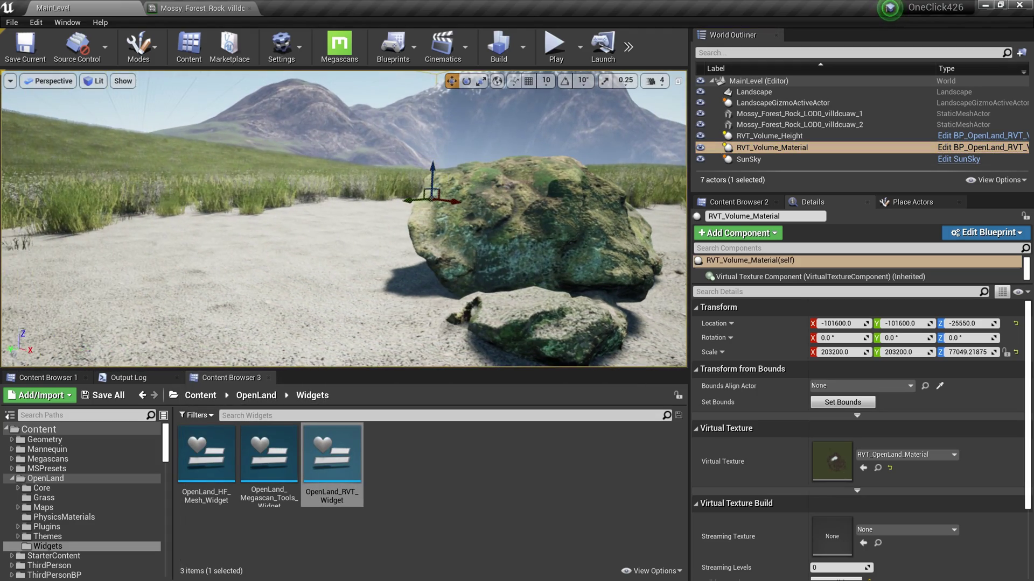
- Raise the front rock, Mossy_Forest_Rock_LOD0_villdcuaw_1, off the ground to about Z -138 to test the RVT blending
key(d)
right_drag(344, 219, 307, 219)
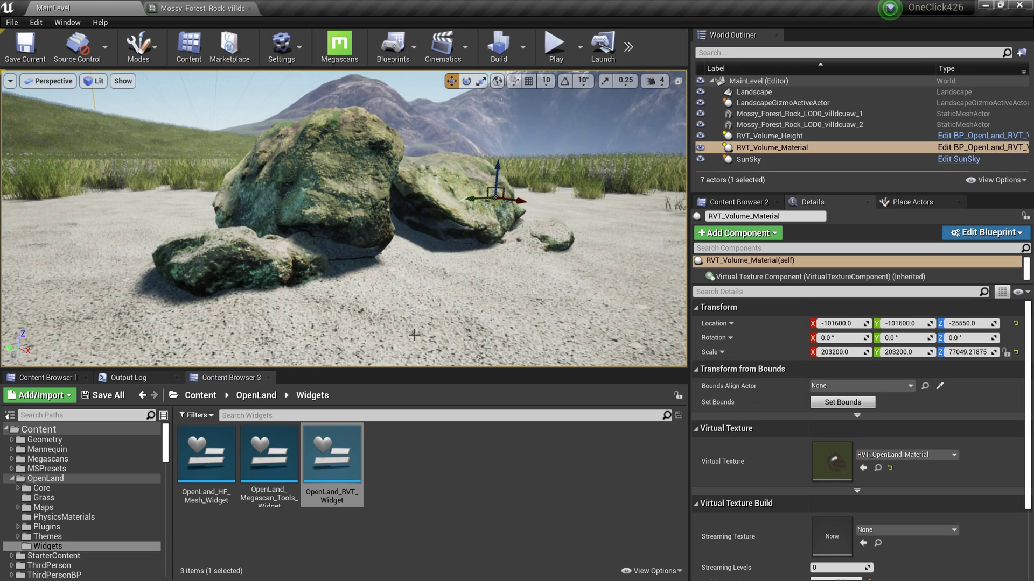
right_drag(363, 322, 358, 294)
key(s)
right_drag(256, 244, 491, 162)
click(368, 264)
drag(350, 280, 352, 160)
right_drag(352, 160, 352, 226)
key(f)
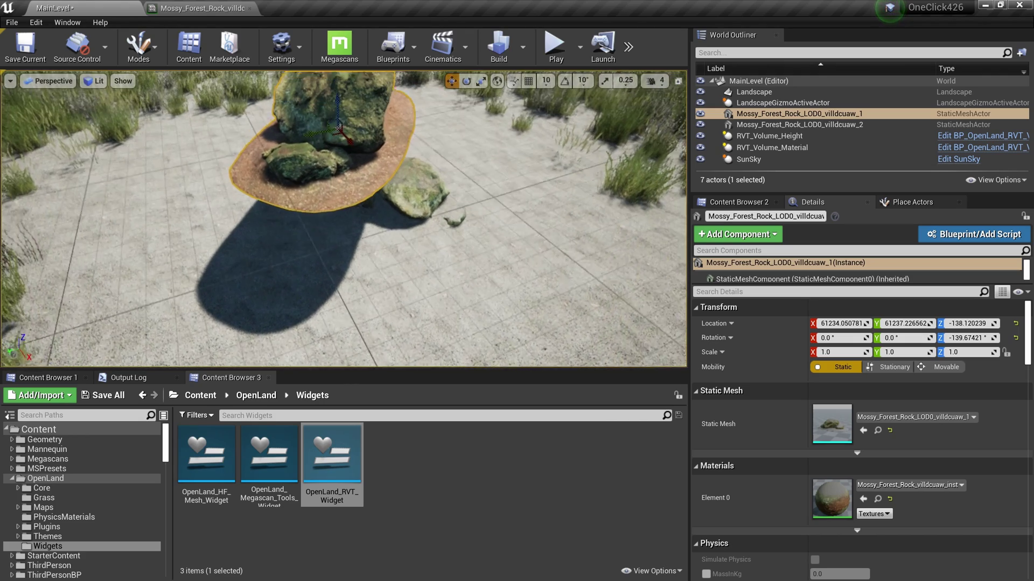
- Lower the front rock back into the sand to about Z -315.4, deselect it and inspect the ground blending up close
drag(339, 150, 327, 224)
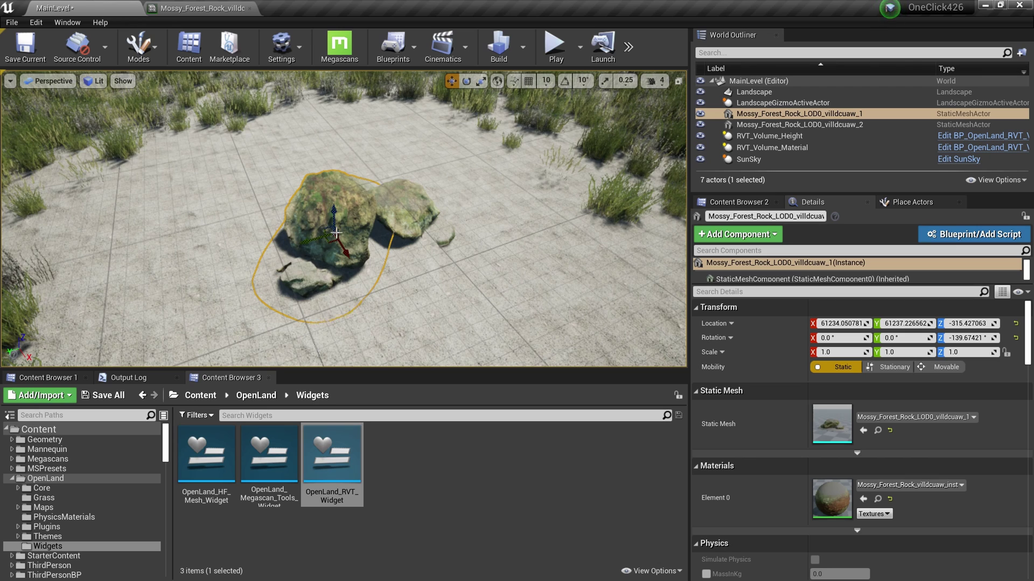
right_drag(355, 288, 377, 264)
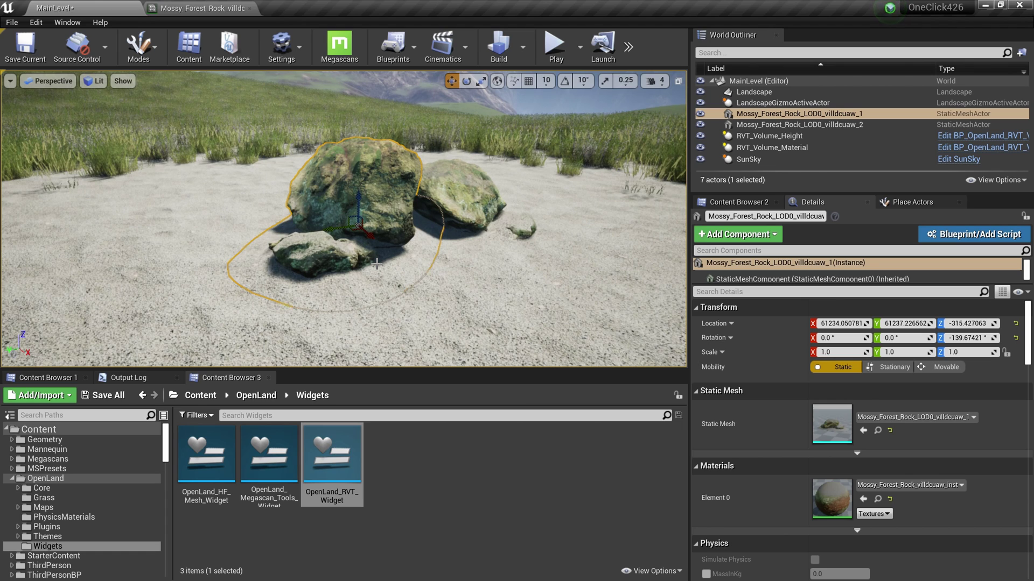
click(376, 263)
scroll(350, 272, up, 3)
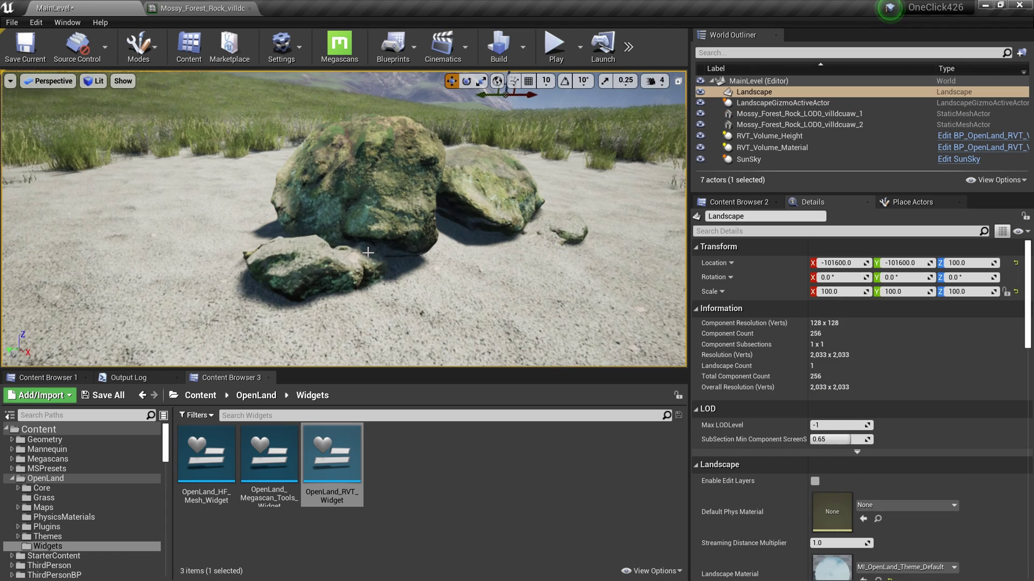
scroll(320, 273, up, 3)
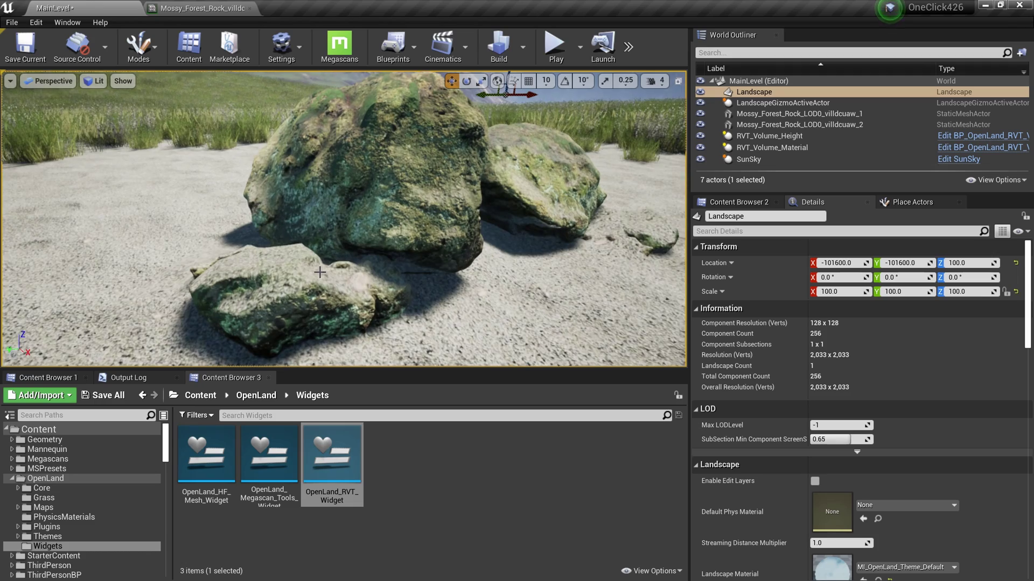
- Show the mossy rock's material instance in a floating window beside the rocks, at its RVT Blending parameters
click(205, 8)
drag(205, 8, 743, 60)
scroll(818, 280, down, 8)
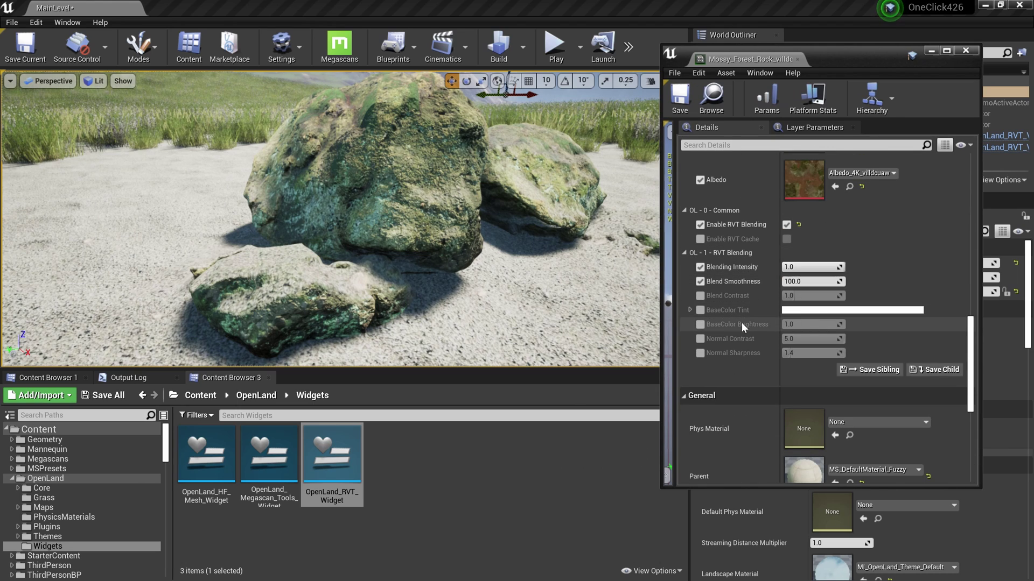
scroll(499, 244, down, 3)
scroll(468, 239, up, 2)
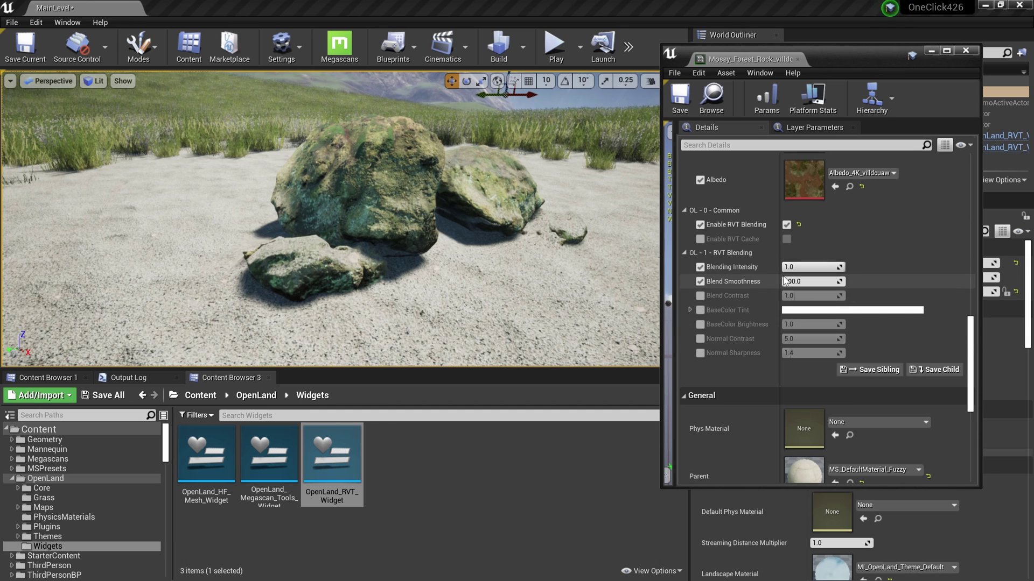
- Try Blending Intensity at 0.0 on the rock's material instance and reset it to its default
drag(831, 271, 782, 272)
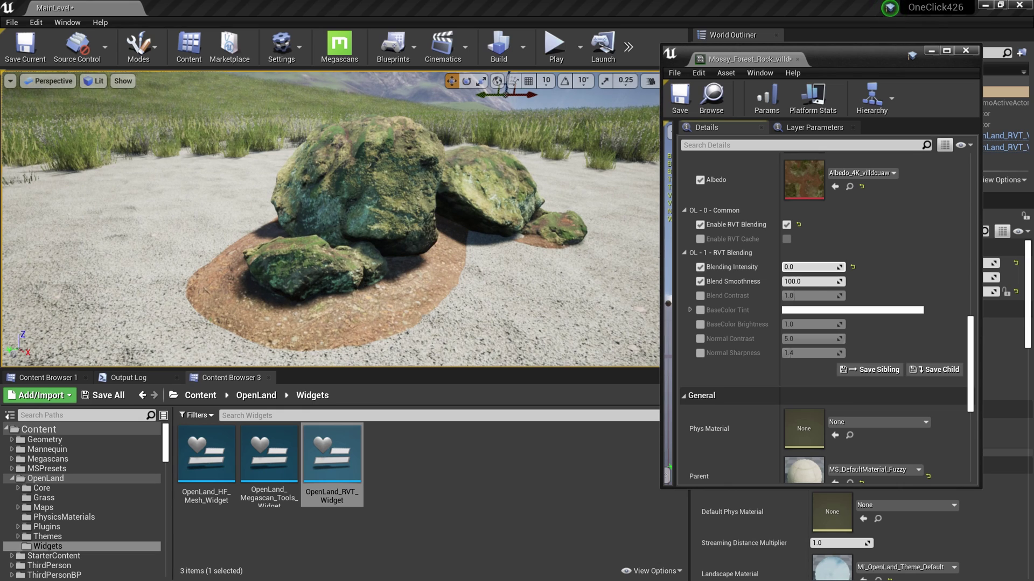
click(851, 269)
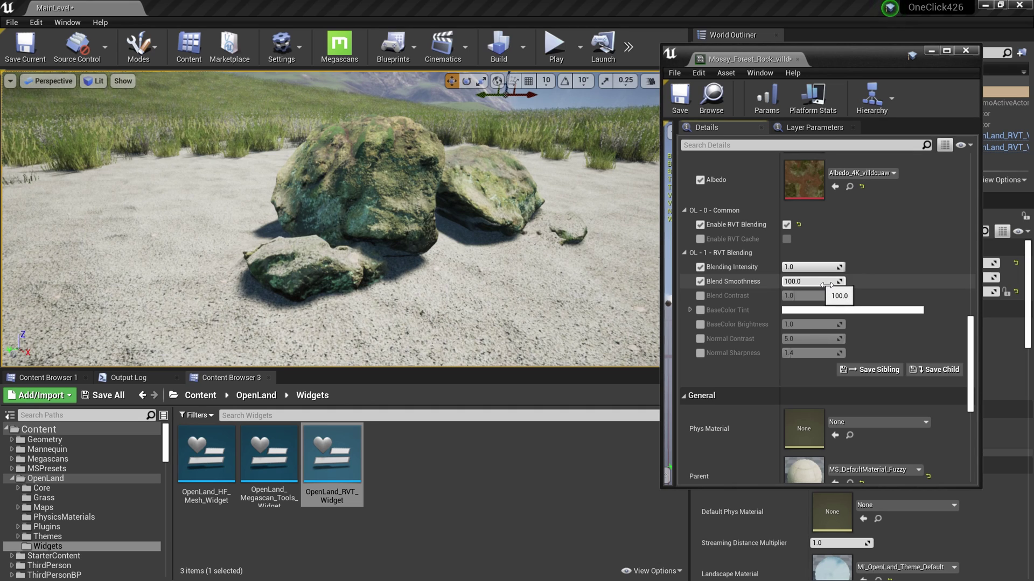
- Set the rock material's Blend Smoothness to about 96.56 and enable the Blend Contrast override at 1.0
mouse_move(826, 286)
mouse_down()
mouse_move(783, 285)
mouse_move(827, 285)
mouse_up()
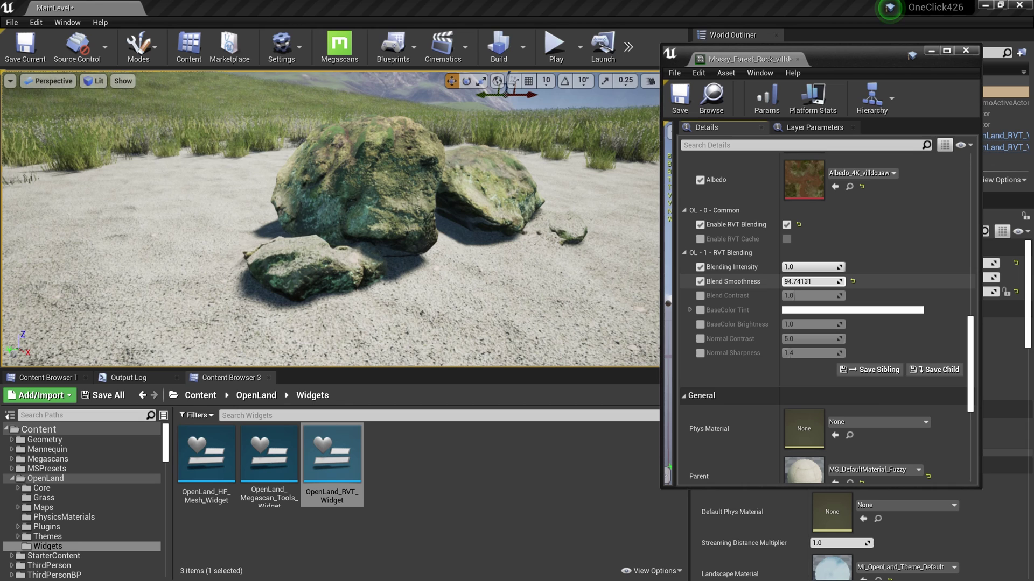
scroll(481, 255, up, 5)
scroll(482, 254, down, 5)
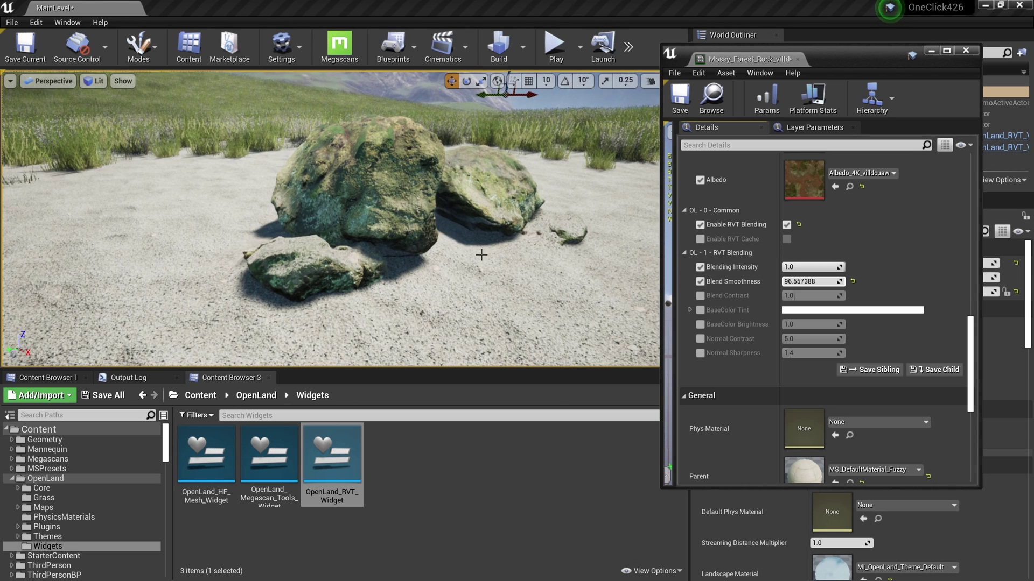
click(700, 296)
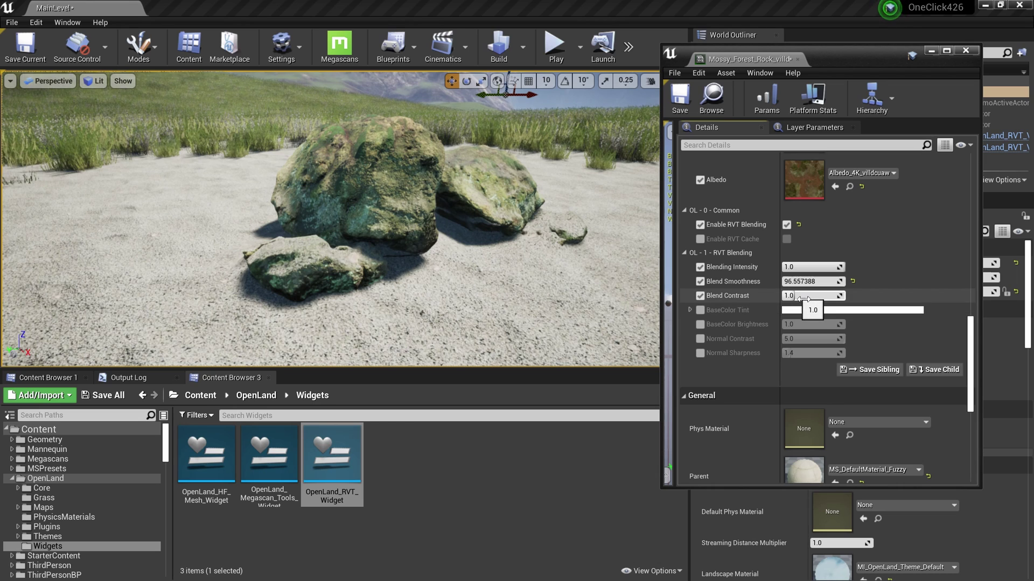
mouse_move(802, 299)
mouse_down()
mouse_move(843, 296)
mouse_move(782, 295)
mouse_move(794, 295)
mouse_up()
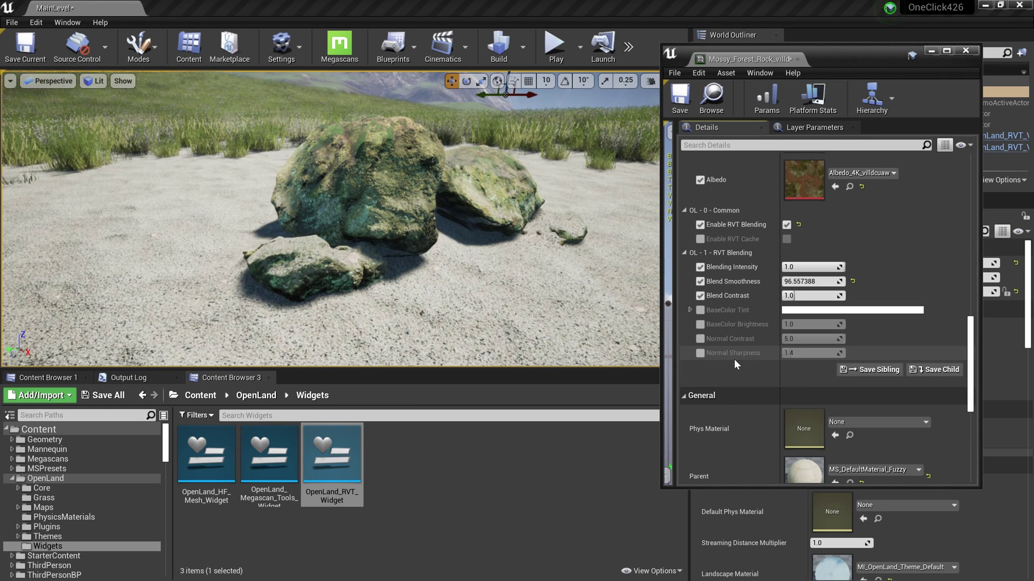
- Enable the Normal Sharpness override on the rock's material instance and raise it to about 7.78
click(700, 354)
drag(798, 354, 822, 353)
scroll(499, 307, up, 3)
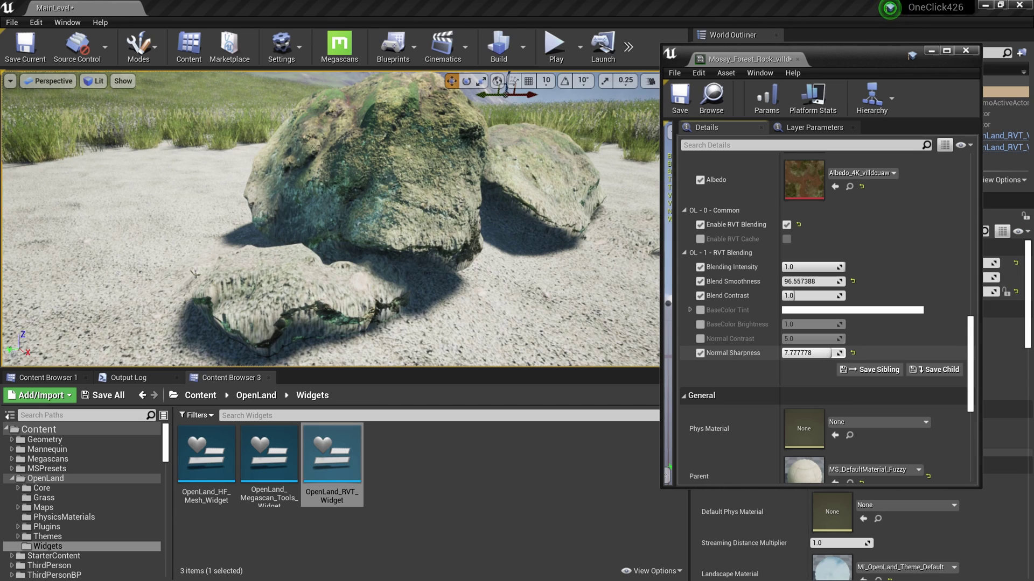
- Lower Normal Sharpness to about 7.59, enable the Normal Contrast override, try it at 0.0 and reset it to its default
drag(830, 354, 790, 339)
click(700, 339)
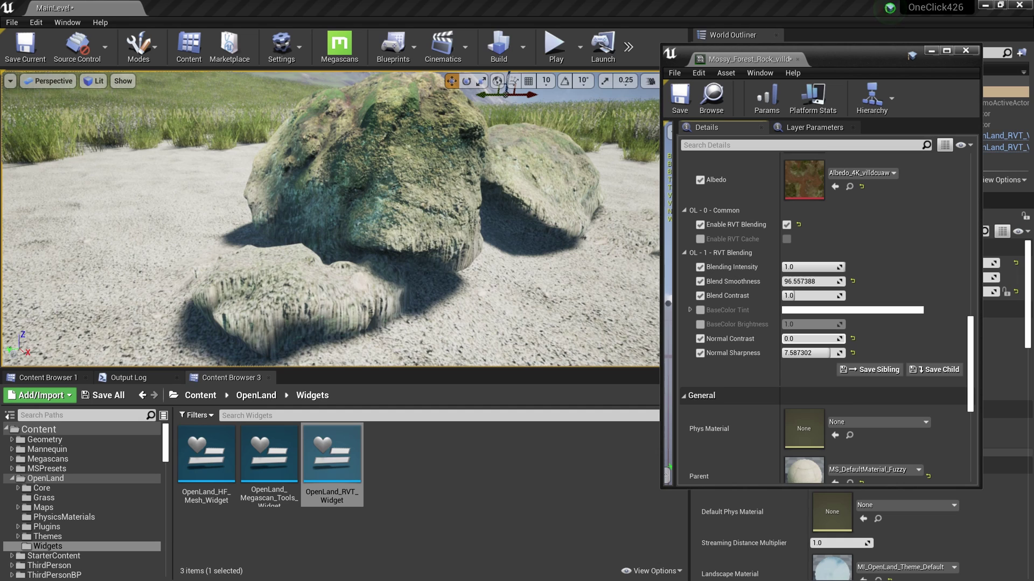
click(852, 338)
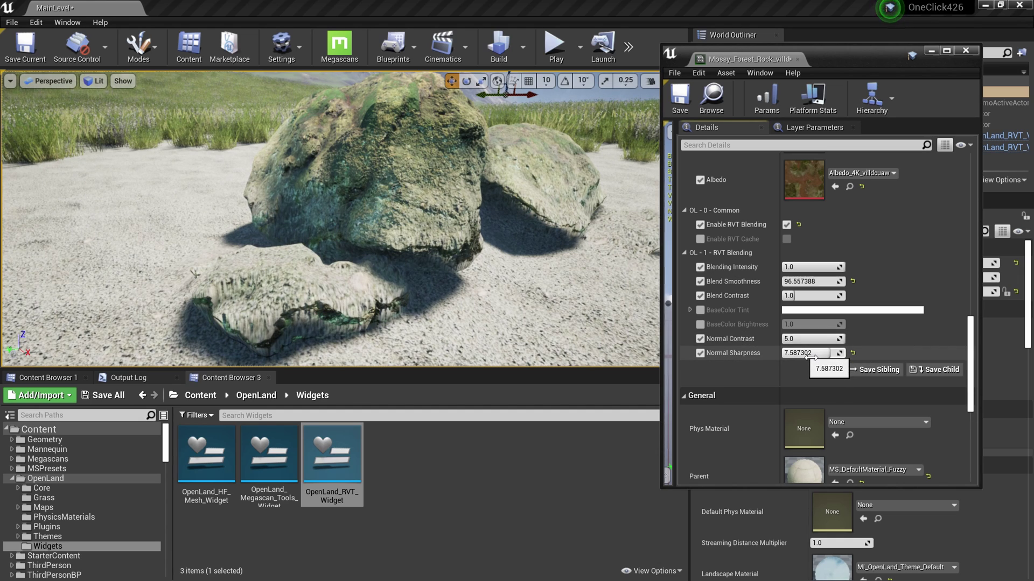
- Try Normal Sharpness at 10.0, inspect the blended rock surfaces up close, and reset the parameter to its default
drag(812, 358, 845, 353)
mouse_move(484, 291)
right_down()
mouse_move(447, 304)
mouse_move(484, 301)
right_up()
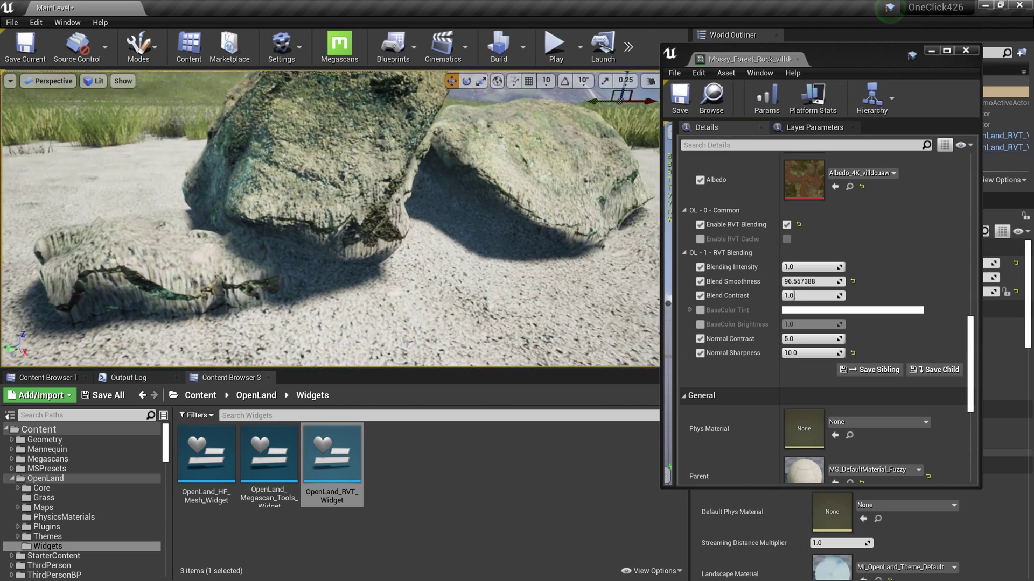
mouse_move(588, 279)
right_down()
mouse_move(624, 279)
mouse_move(589, 278)
right_up()
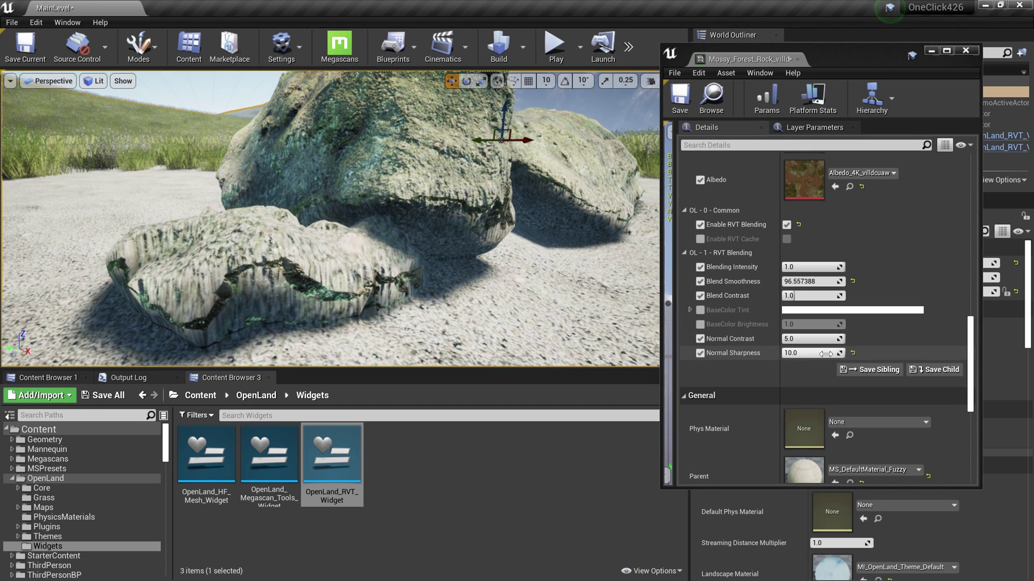
click(853, 352)
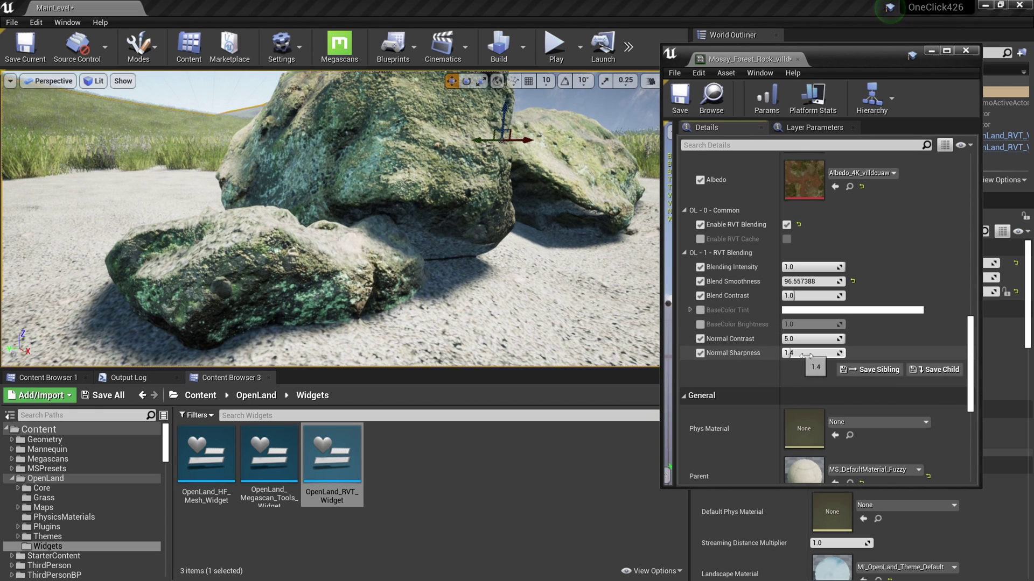
- Try Normal Sharpness at about 1.34 and 4.77, reset it to its default and view the rocks from closer
drag(806, 355, 789, 353)
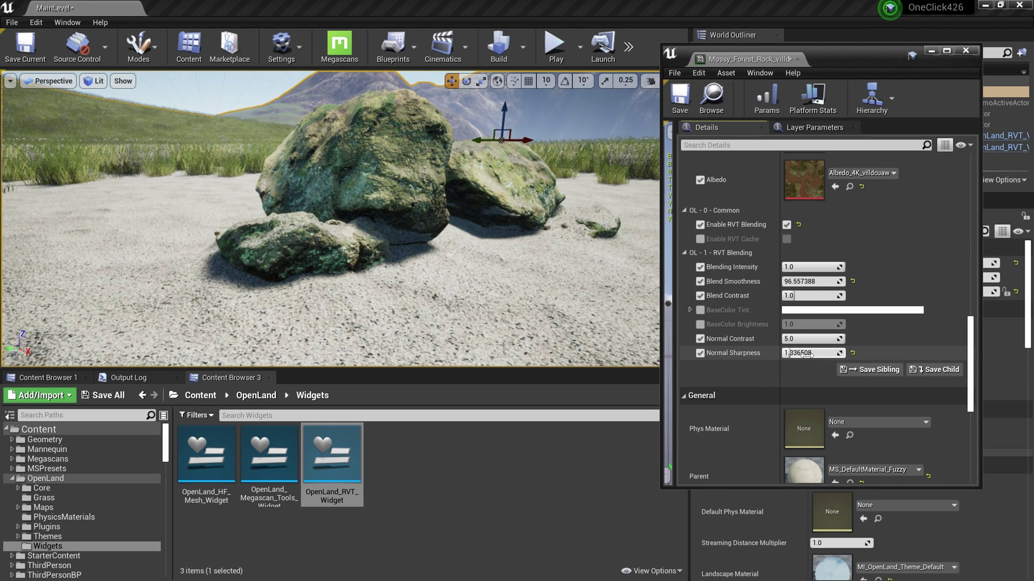
drag(806, 354, 840, 354)
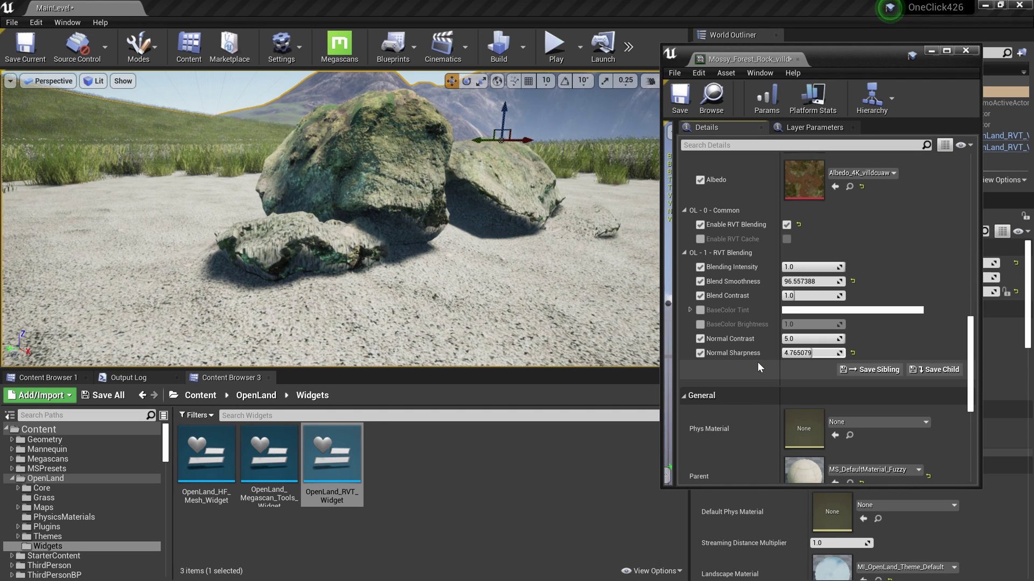
click(853, 353)
right_drag(562, 286, 530, 253)
key(w)
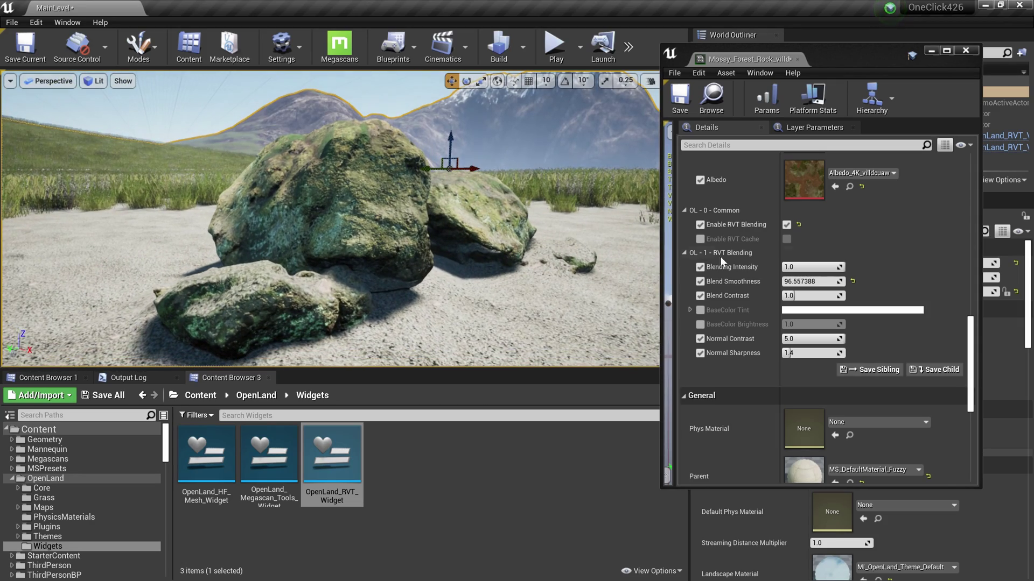
- Compare the rocks without ground blending by setting Blending Intensity to 0.0, viewing them from farther away, and restoring it to 1.0
drag(826, 267, 782, 267)
scroll(722, 265, down, 2)
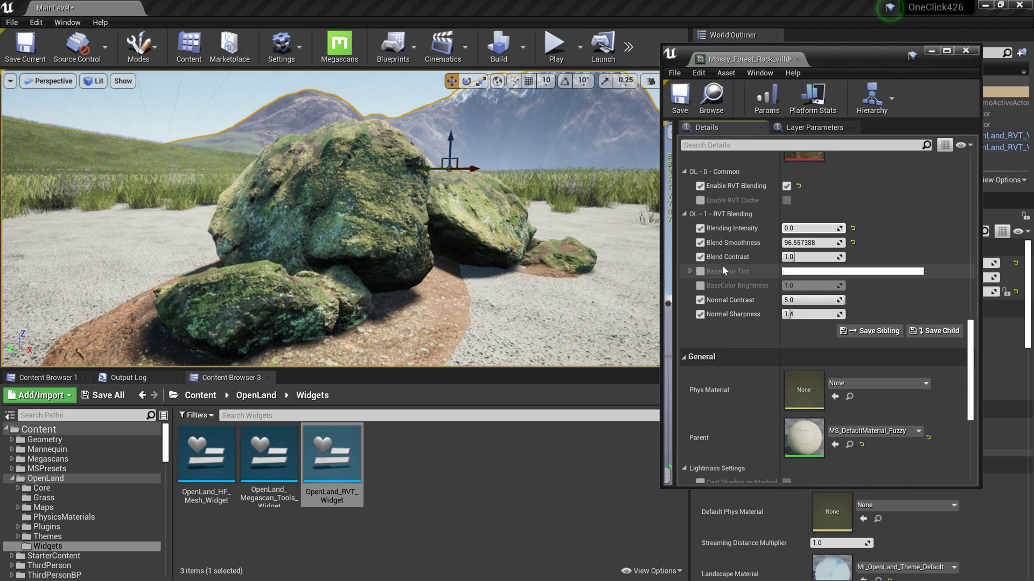
scroll(611, 274, down, 3)
scroll(610, 274, up, 3)
scroll(611, 274, down, 3)
scroll(611, 274, up, 3)
scroll(610, 274, down, 3)
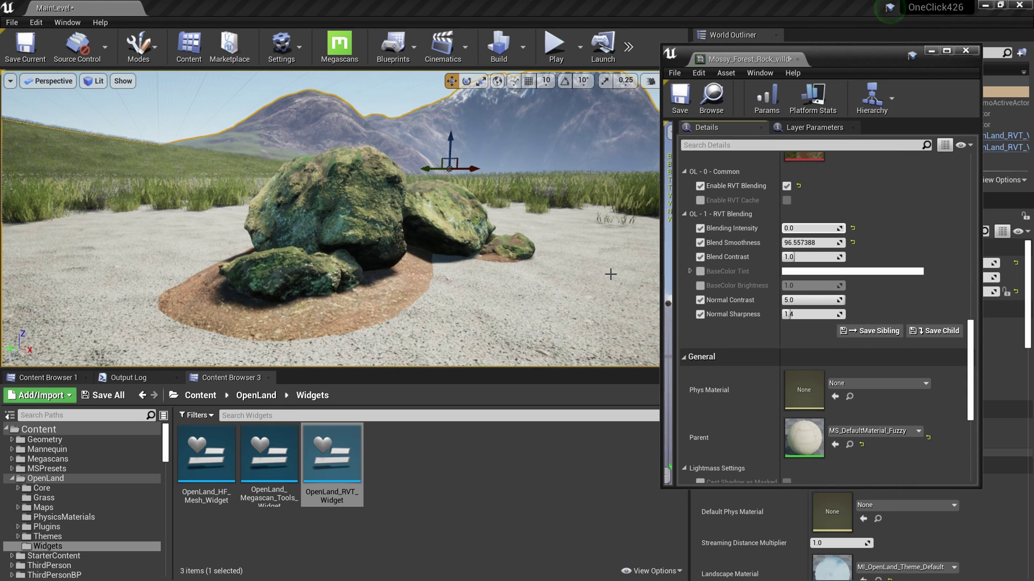
drag(801, 229, 845, 228)
scroll(549, 244, up, 3)
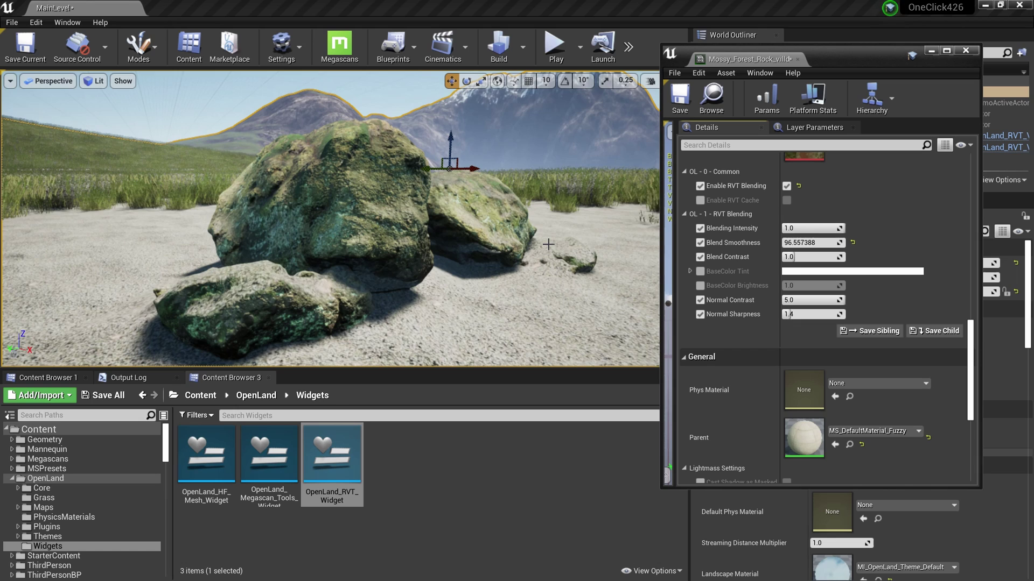